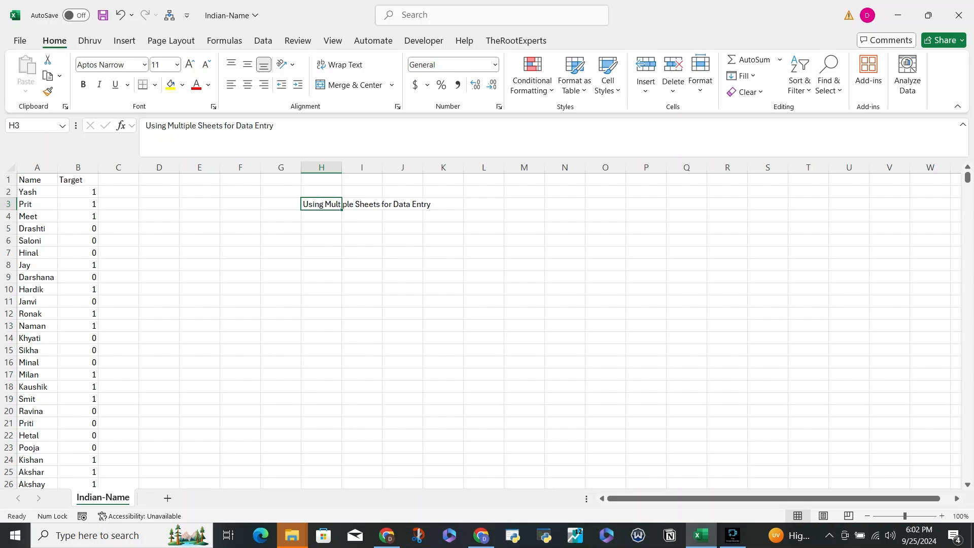
key(Left)
key(Left)
key(Left)
key(Left)
key(Left)
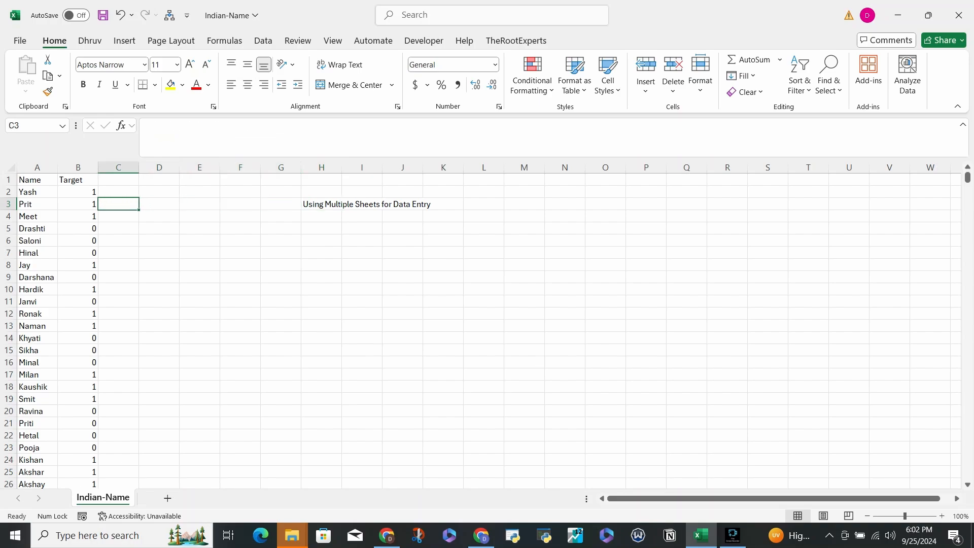
key(ctrl+Right)
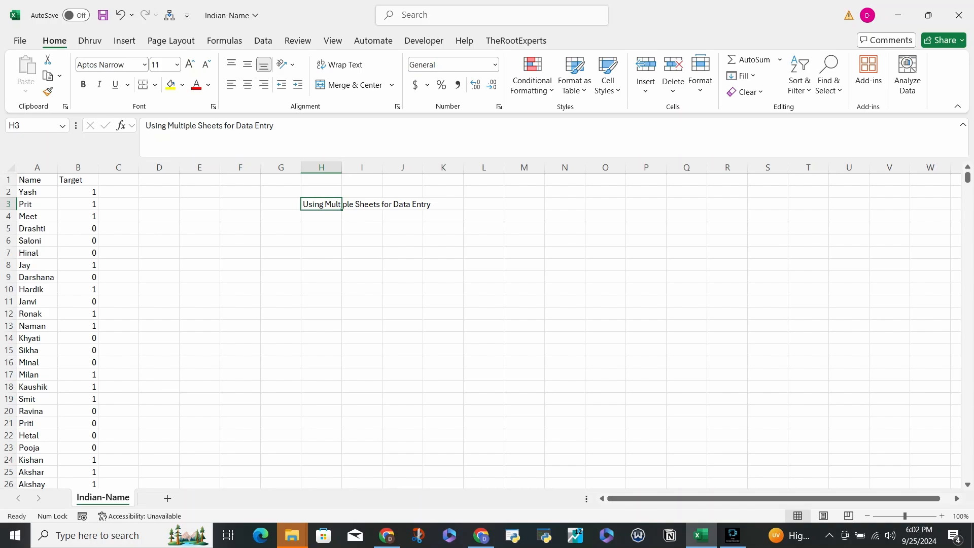
Add two new blank worksheets to the workbook, returning to the Indian-Name sheet after each one.
click(167, 499)
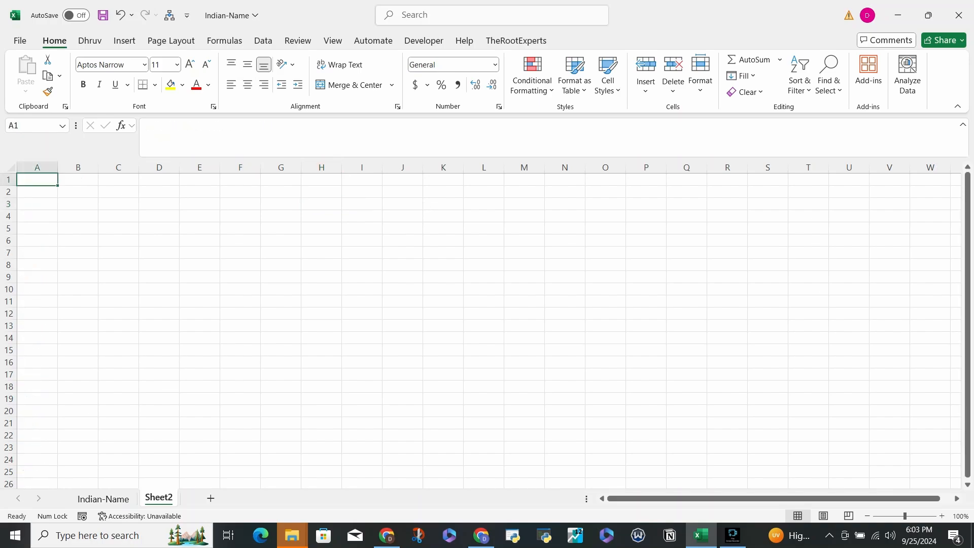
key(ctrl+Page_Up)
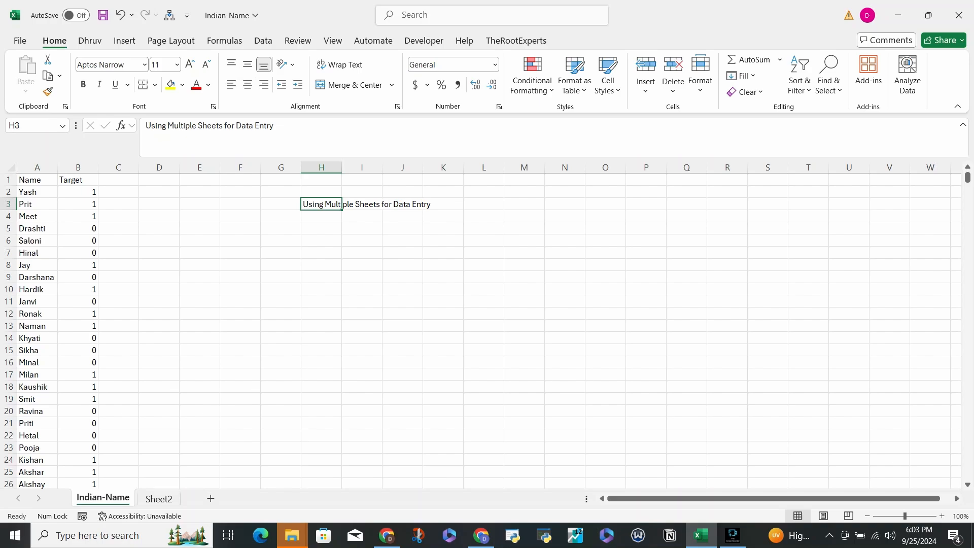
click(211, 498)
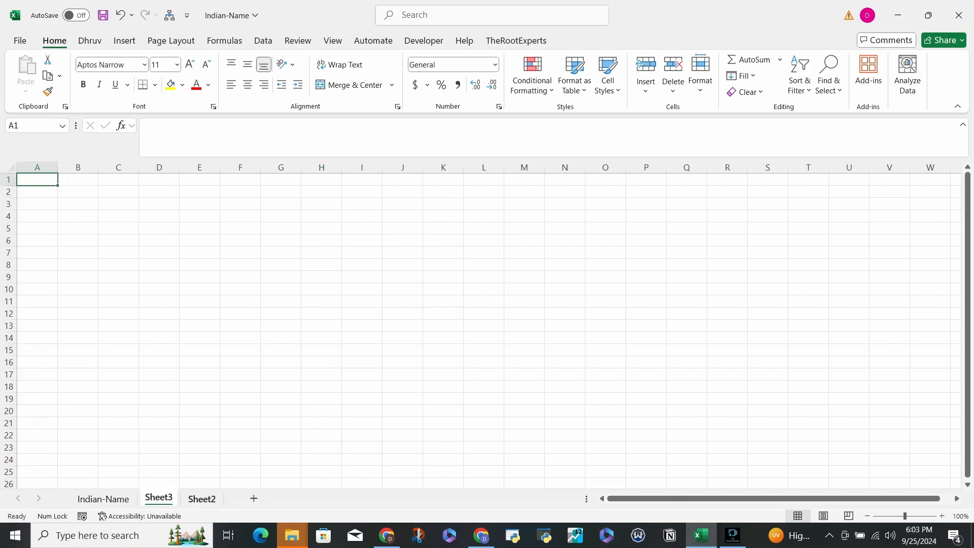
key(ctrl+Page_Up)
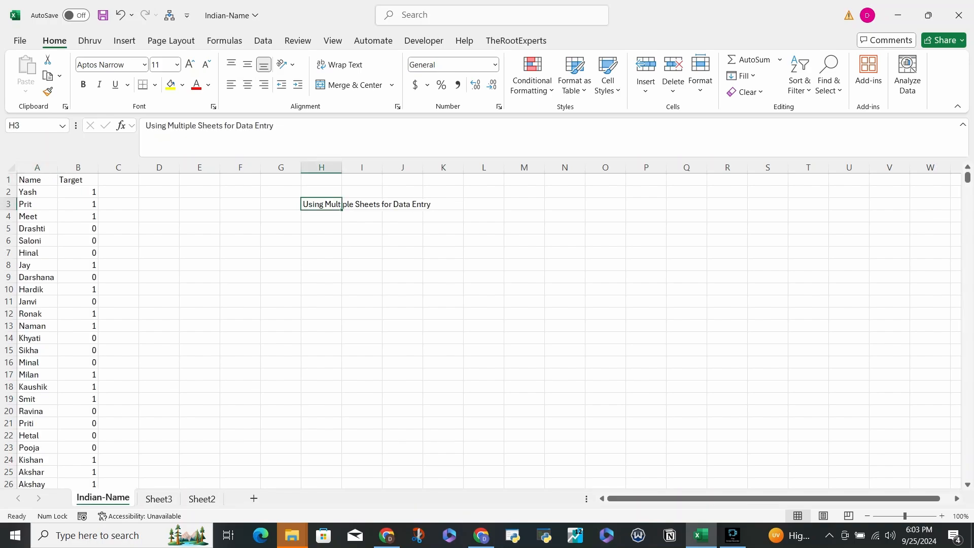
Select cell C2, switch to the neighbouring Sheet3, and return to the Indian-Name sheet.
click(118, 192)
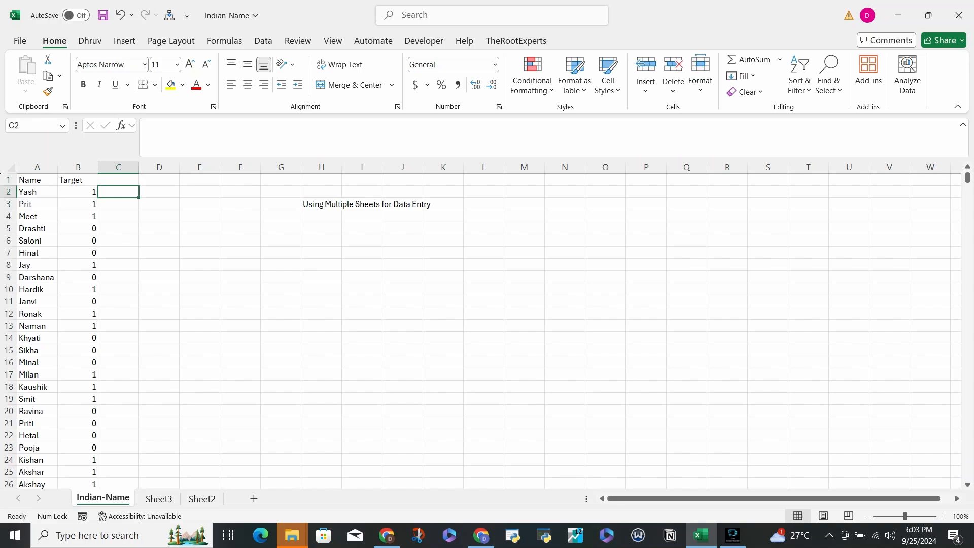
key(ctrl+Page_Down)
key(ctrl+Page_Down)
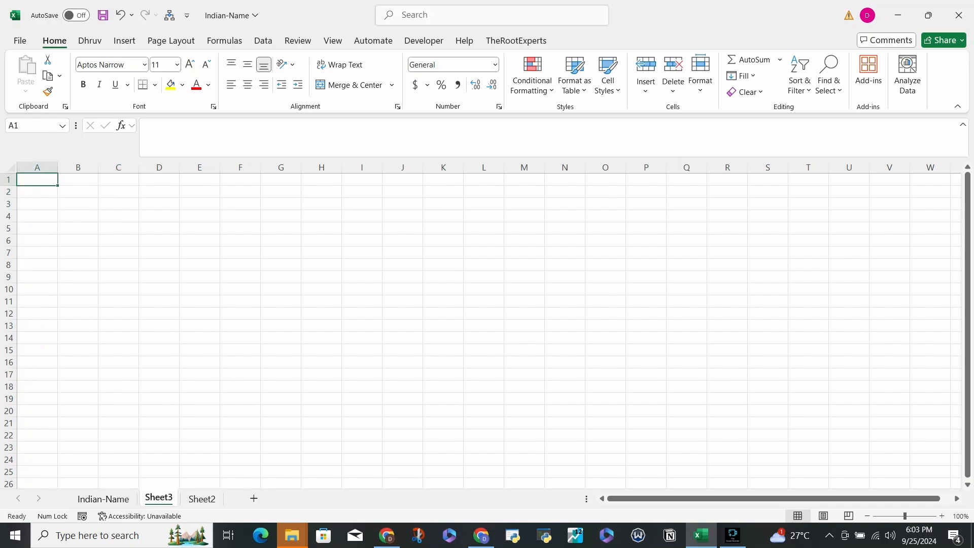
key(ctrl+Page_Up)
key(ctrl+Page_Up)
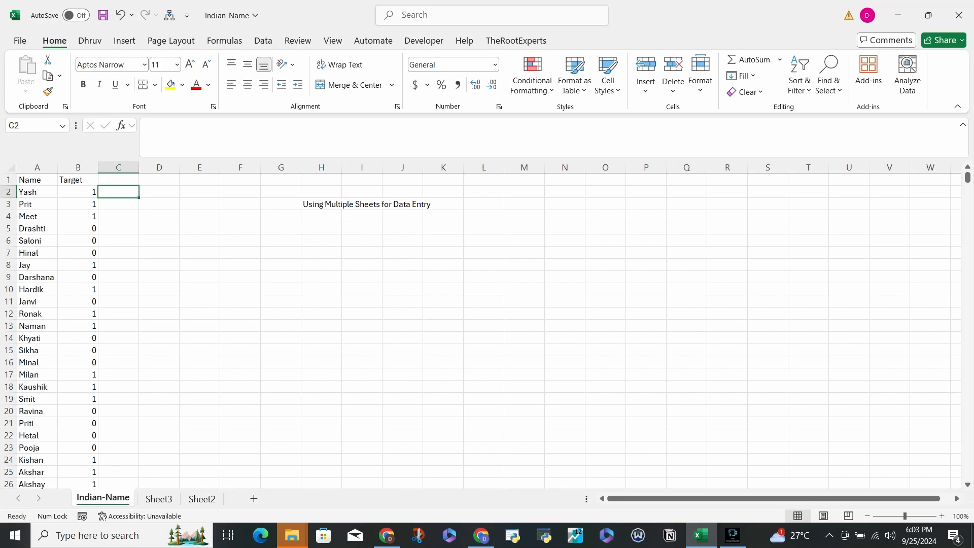
Select the range G2:I4 around the heading text, and release the selection to the single cell G3.
key(Right)
key(Right)
key(Right)
key(Right)
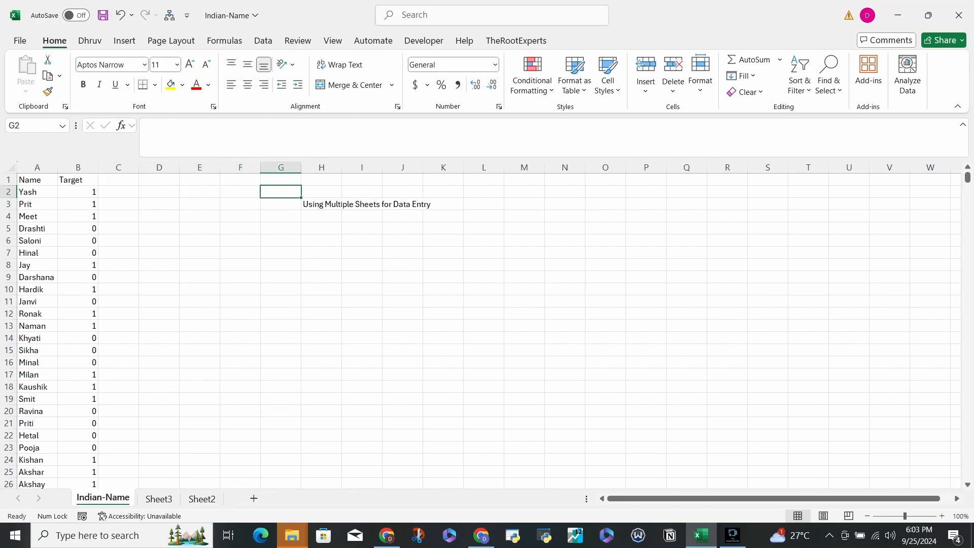
key(shift+Down)
key(shift+Down)
key(shift+Down)
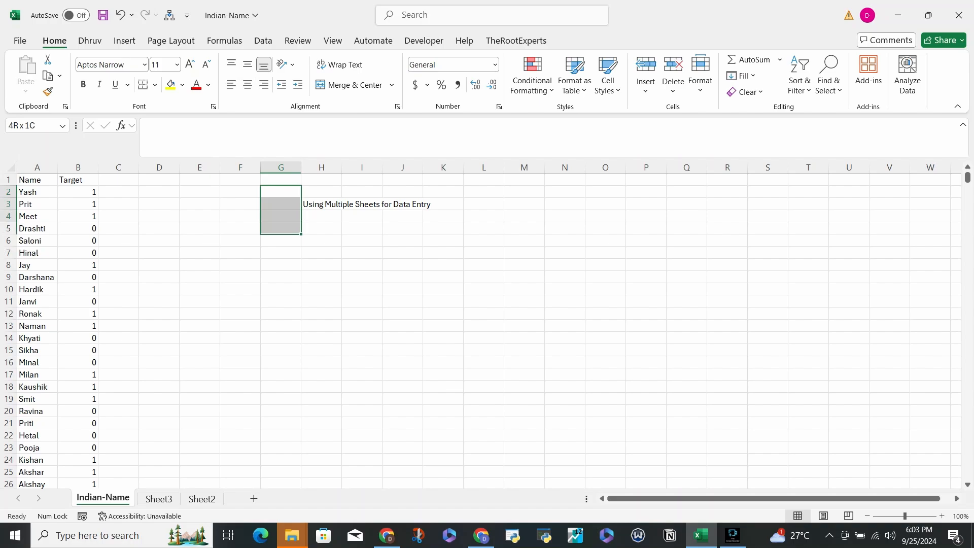
key(shift+Up)
key(shift+Right)
key(shift+Right)
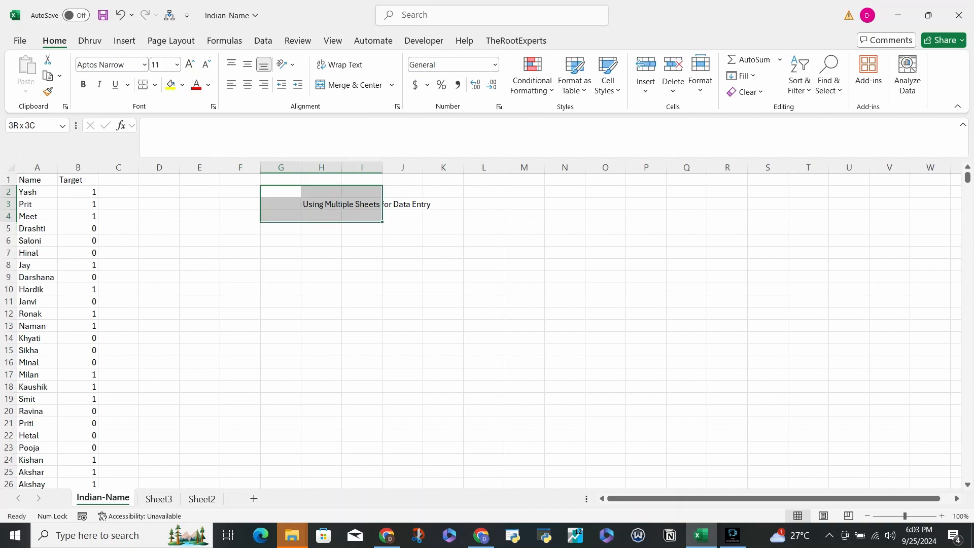
key(Down)
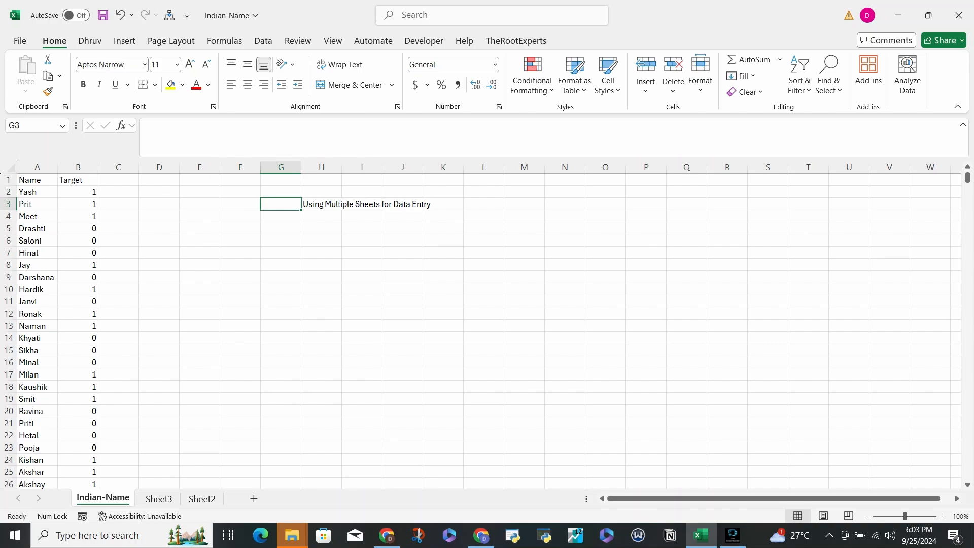
Make the heading text in cell H3 and the name in cell A3 bold.
click(322, 204)
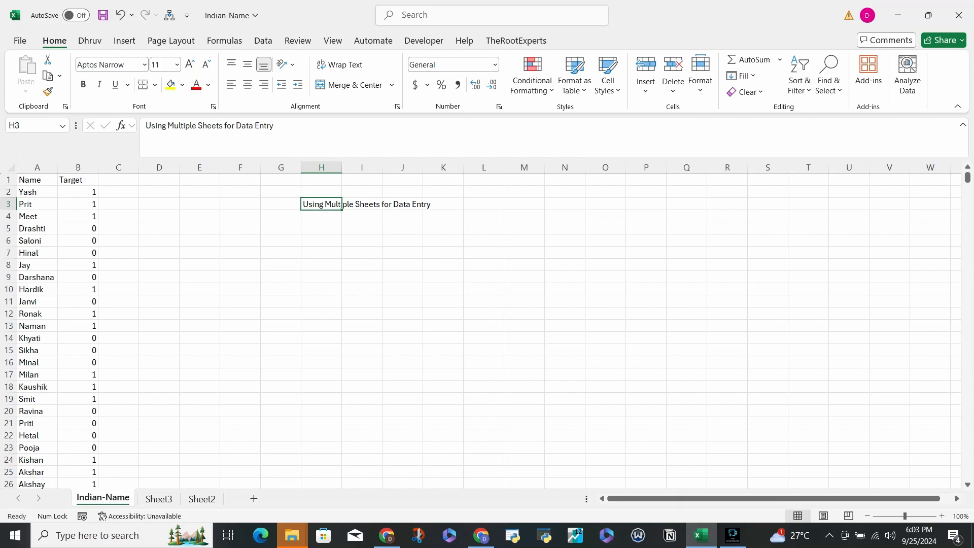
key(ctrl+b)
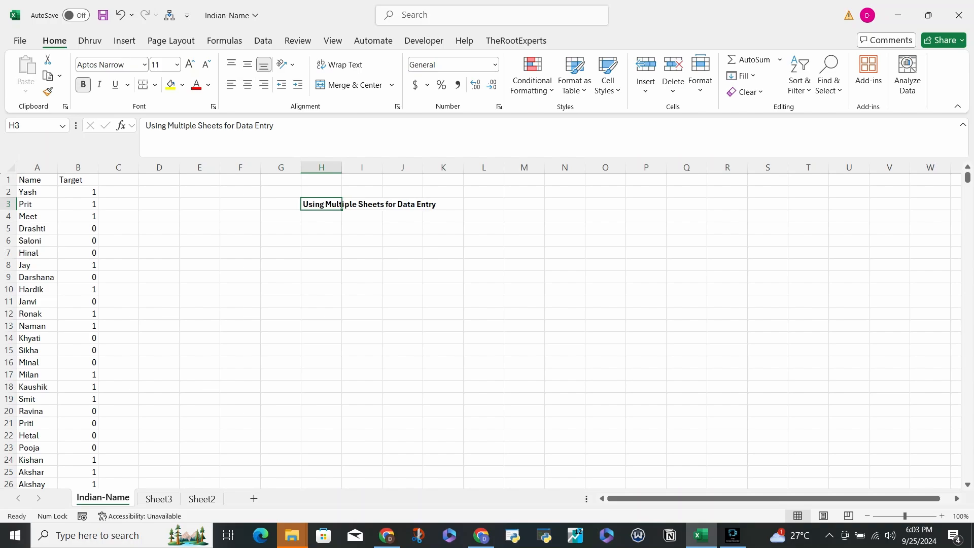
key(Home)
key(Up)
key(Up)
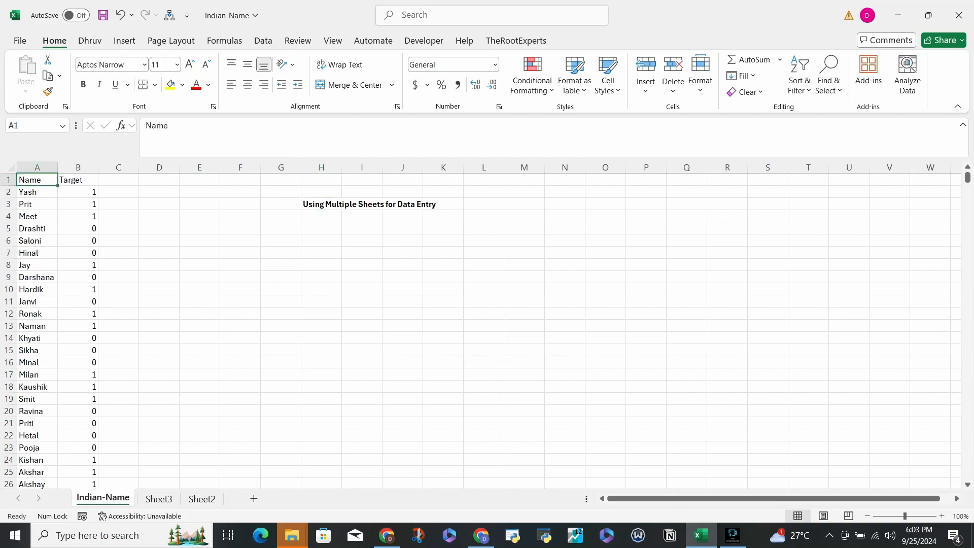
key(Down)
key(Down)
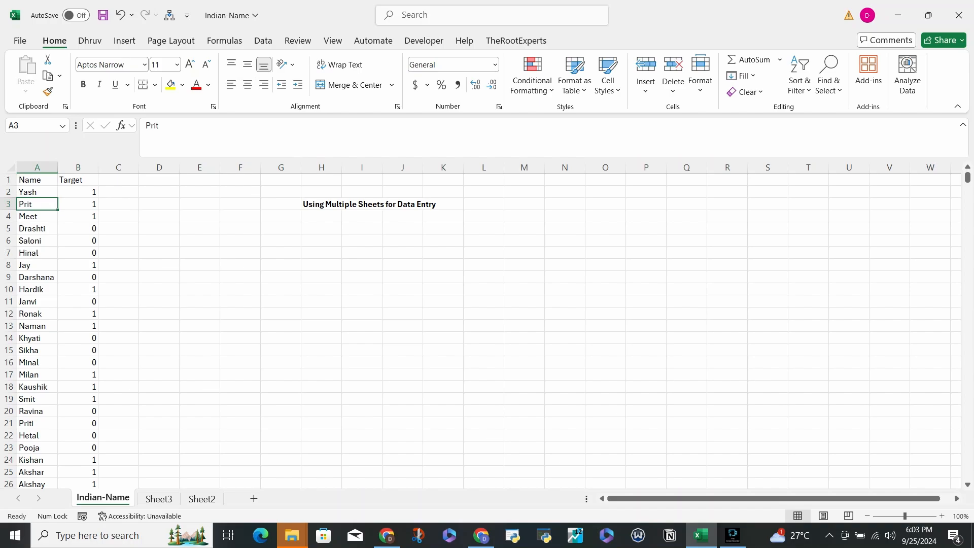
key(ctrl+b)
key(Right)
key(Right)
key(Right)
key(Right)
key(Right)
key(Right)
key(Right)
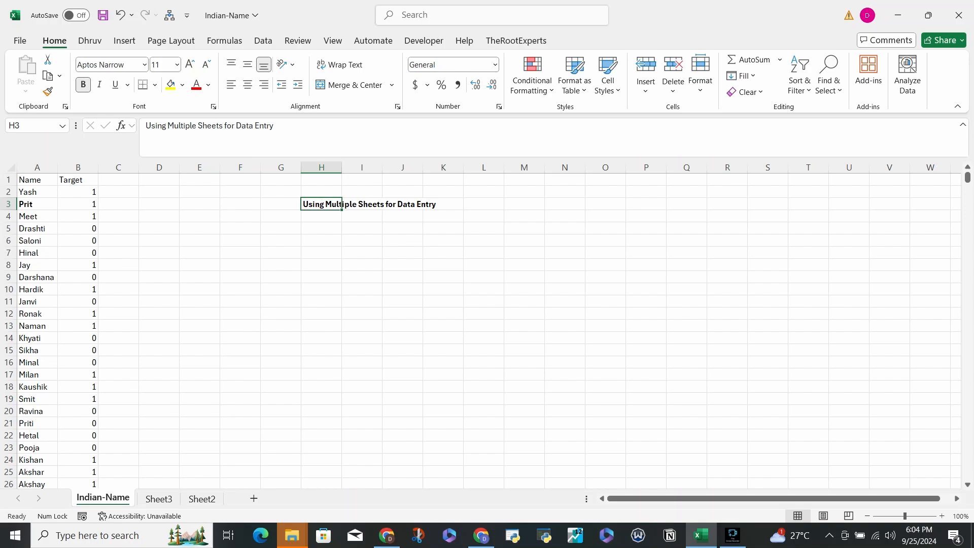
key(Left)
key(Left)
key(Left)
key(Left)
key(Left)
key(Left)
key(shift+Right)
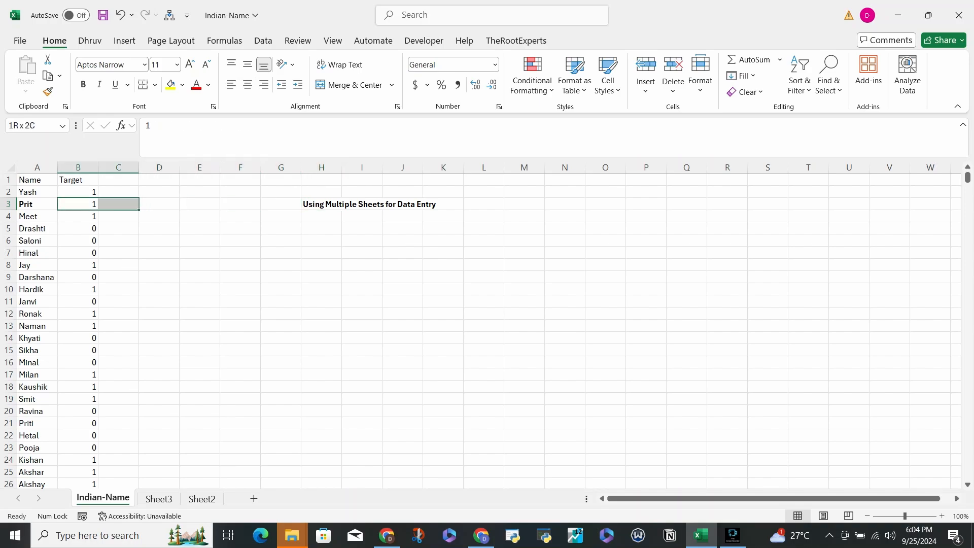
key(shift+Right)
key(shift+Right)
key(shift+Right)
key(shift+Right)
key(Left)
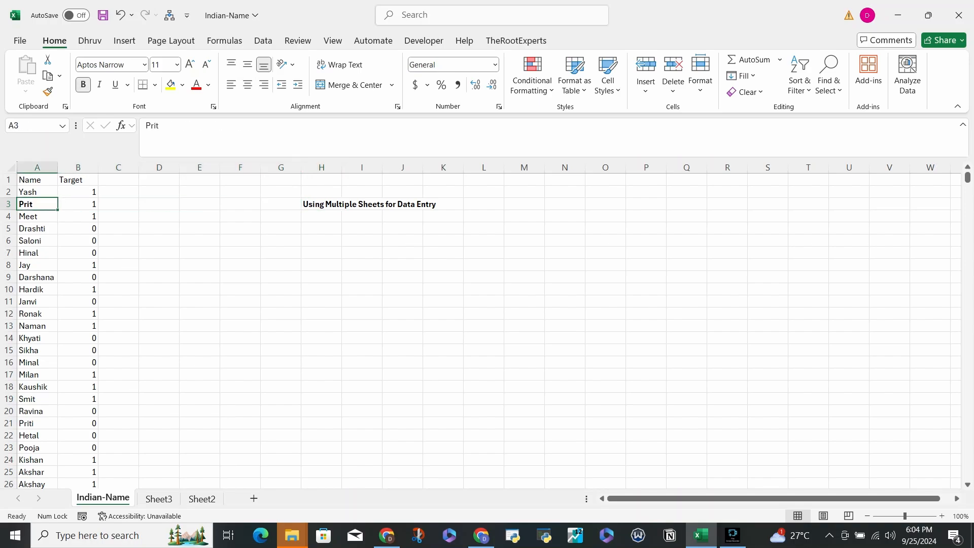
Copy the non-adjacent cells H3 and A3 together and paste them starting at cell G5.
key(ctrl+Right)
key(ctrl+Right)
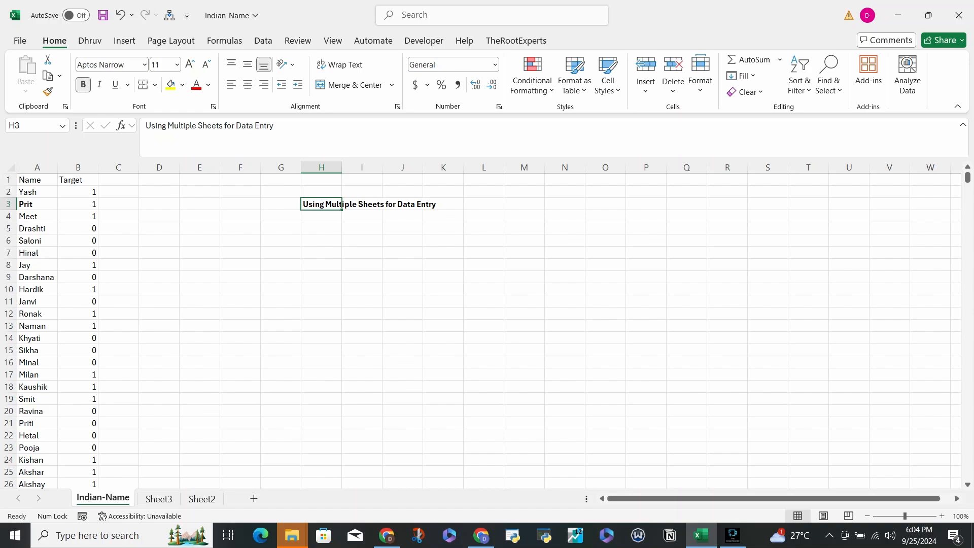
ctrl+click(37, 204)
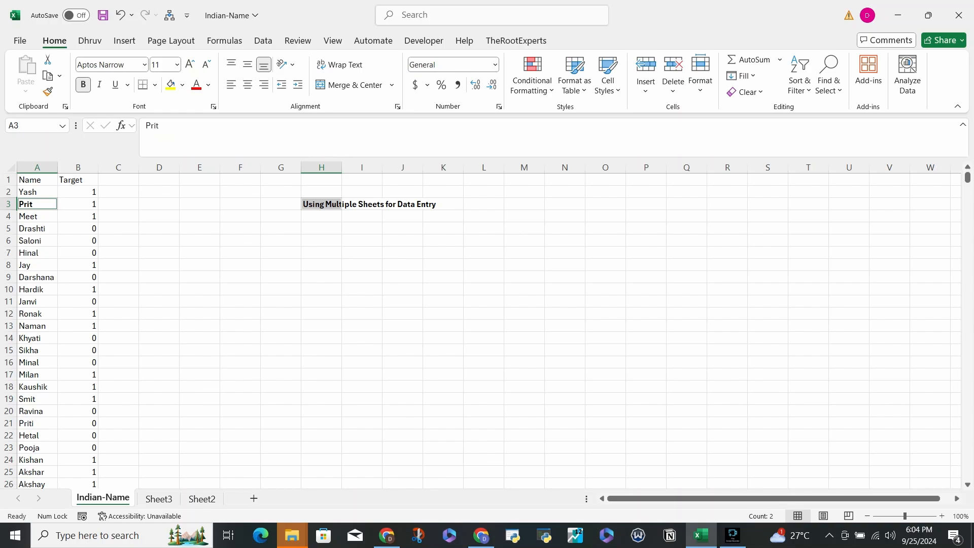
key(ctrl+c)
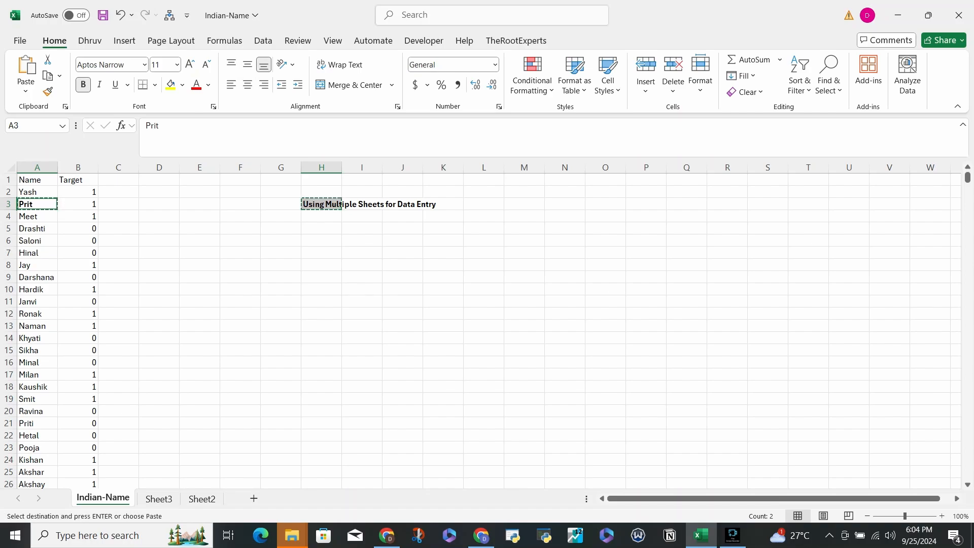
click(281, 228)
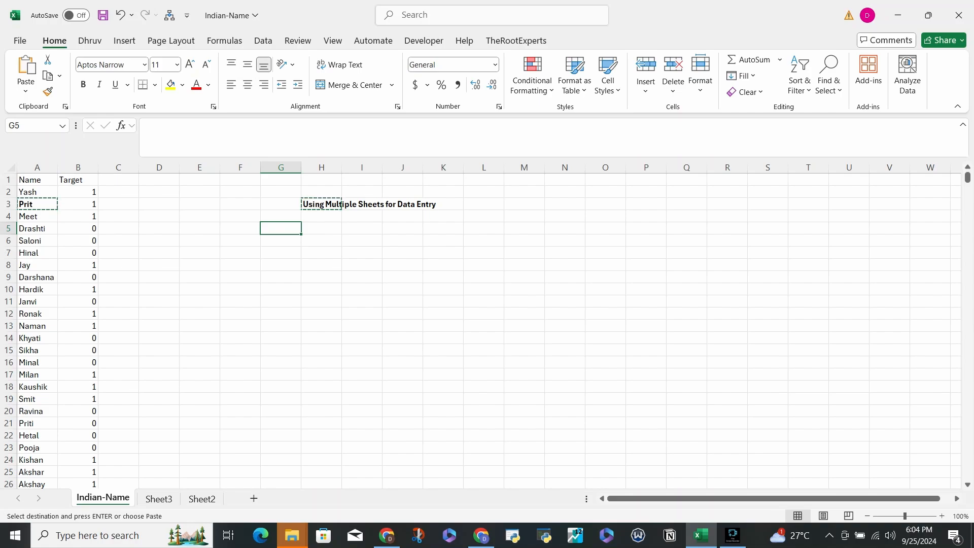
key(ctrl+v)
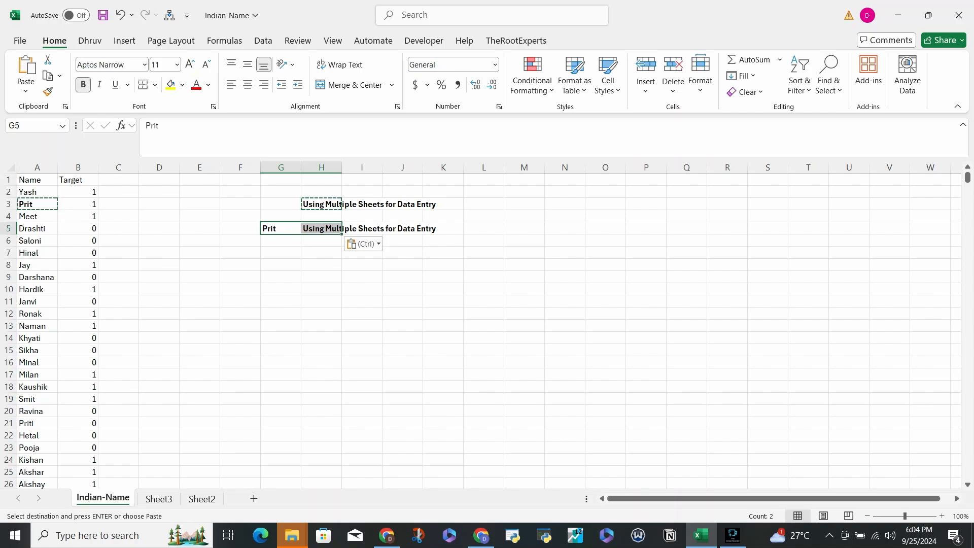
Clear the pasted copies from cells G5 and H5.
key(Right)
key(Left)
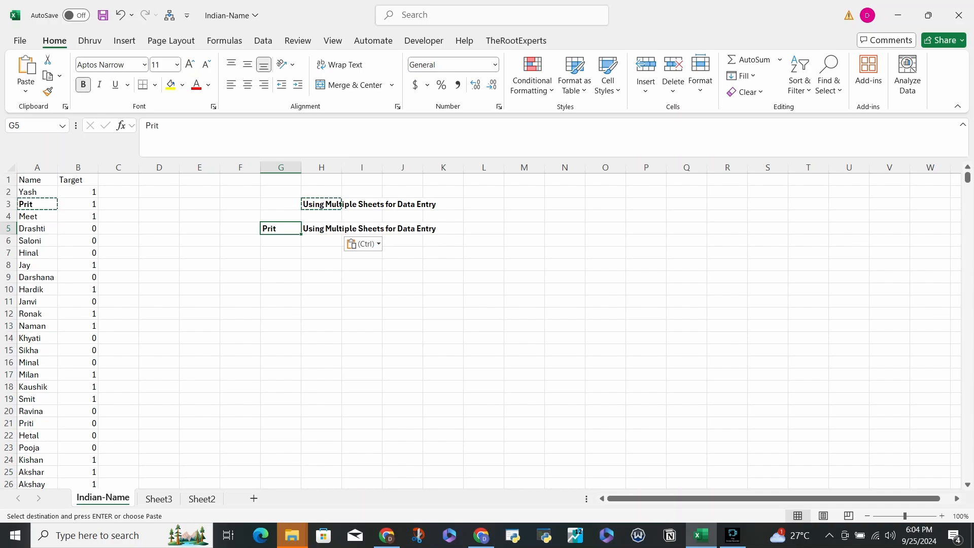
drag(78, 204, 323, 229)
key(Delete)
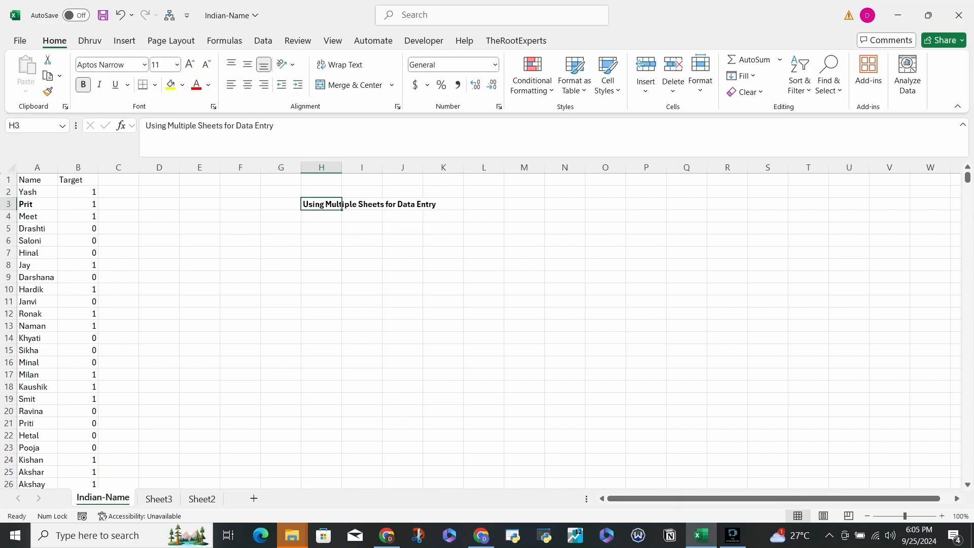
View Sheet3, return to the Indian-Name sheet, and widen the area for sheet tabs by shortening the horizontal scroll bar.
click(159, 499)
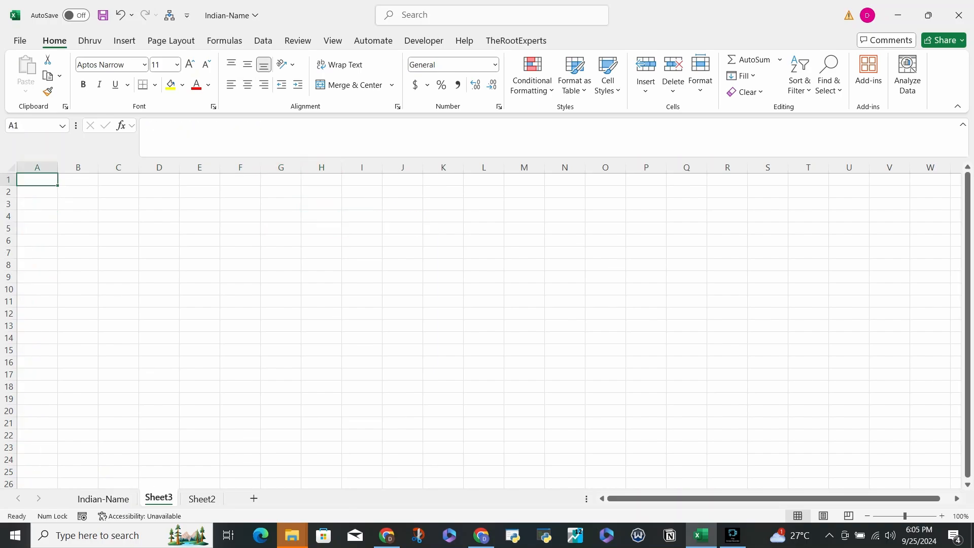
click(103, 499)
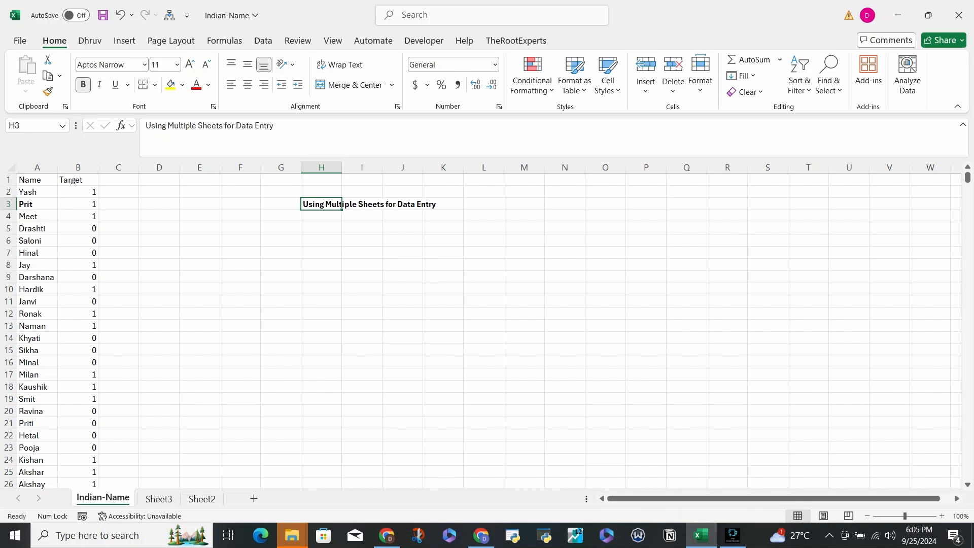
drag(586, 499, 649, 498)
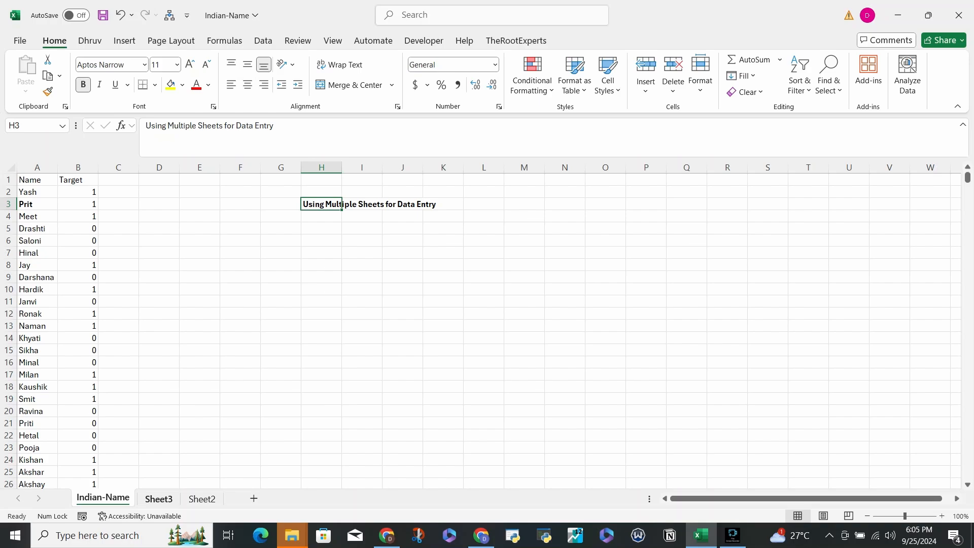
key(ctrl+Left)
key(Right)
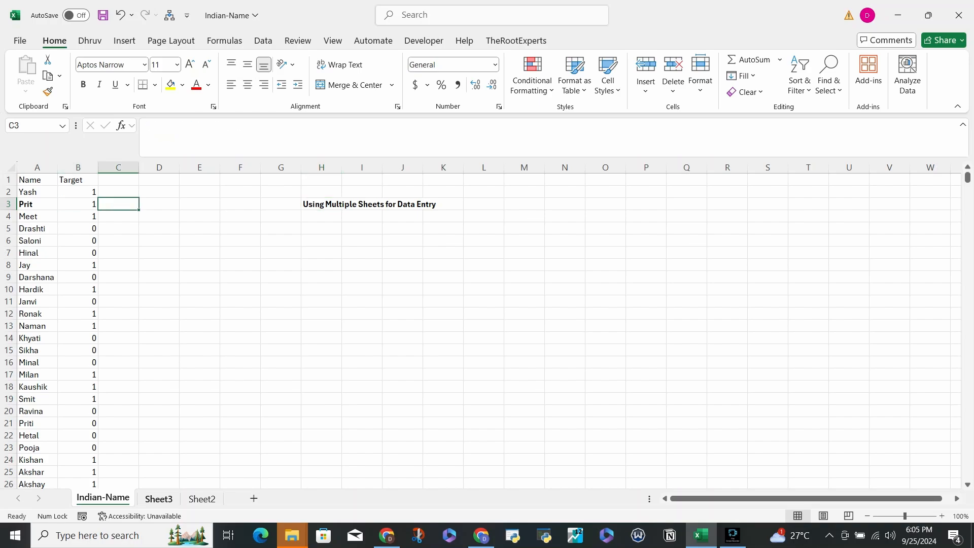
key(Up)
key(Up)
key(Down)
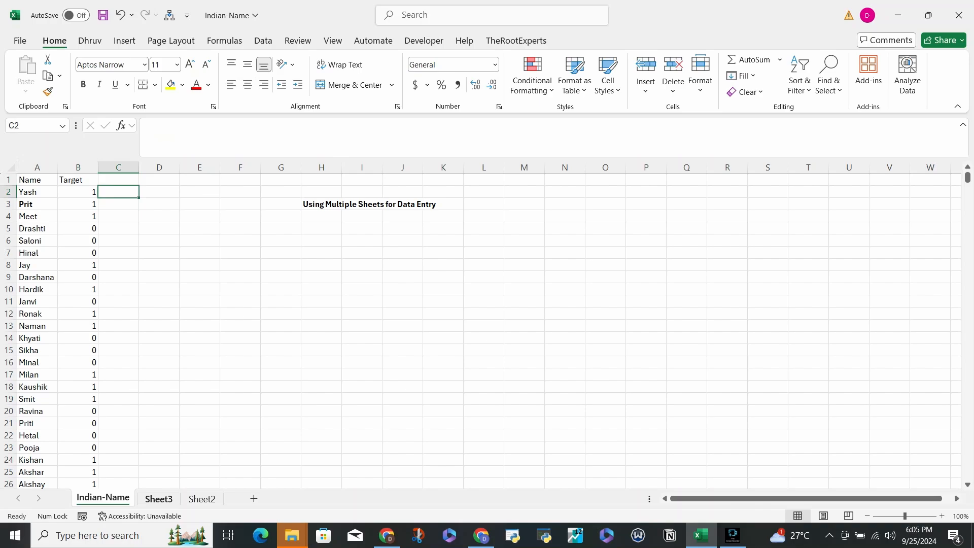
text(=)
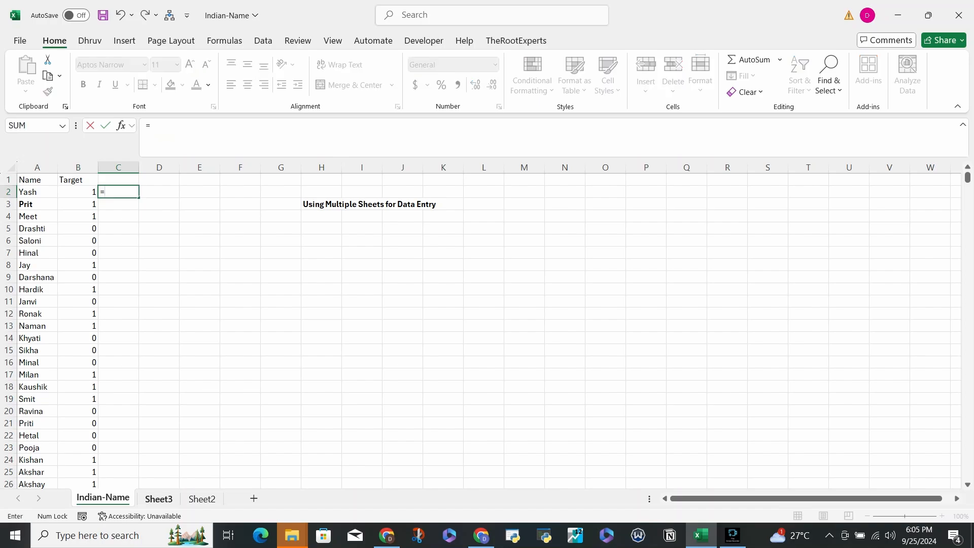
key(Escape)
key(Down)
key(Up)
key(Down)
key(Down)
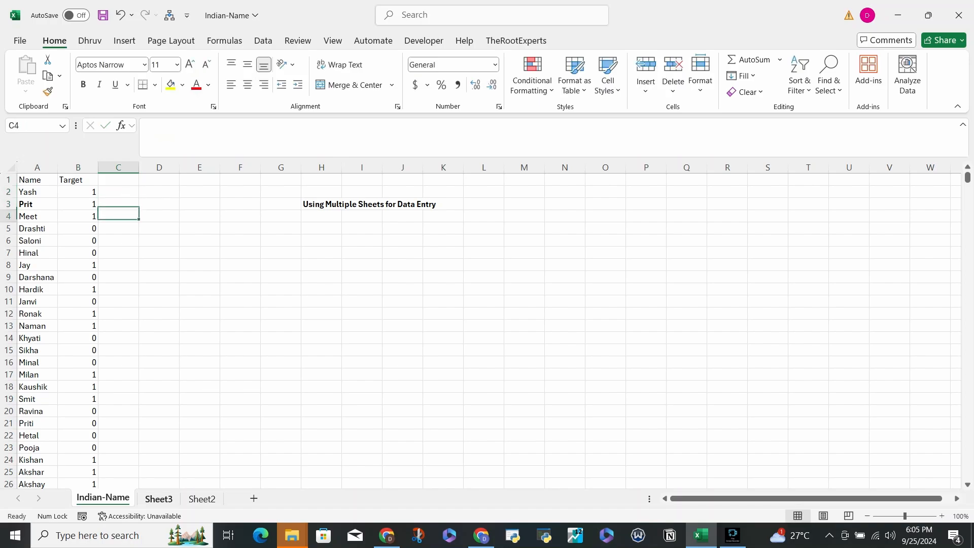
Enter the formula =B5+5 in cell C5 of the Indian-Name sheet.
key(Down)
text(=)
key(Left)
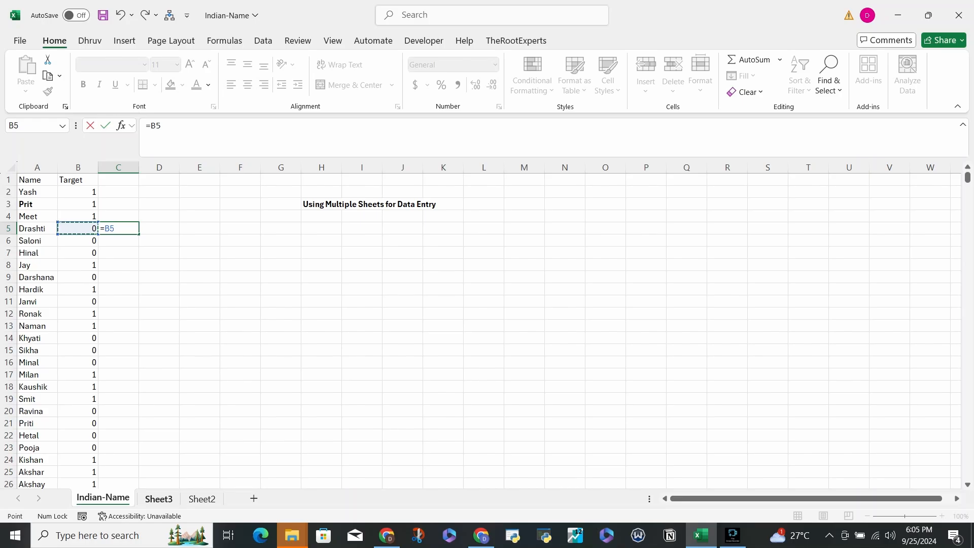
text(+5)
key(Return)
key(Up)
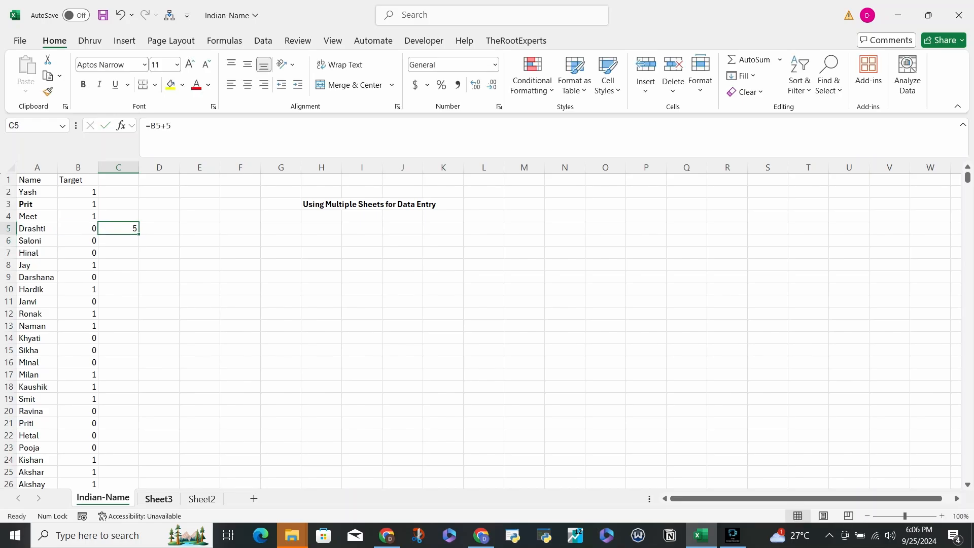
Move through column C down to C21, and jump back up the Target column to its first value in B2.
key(Up)
key(Up)
key(Up)
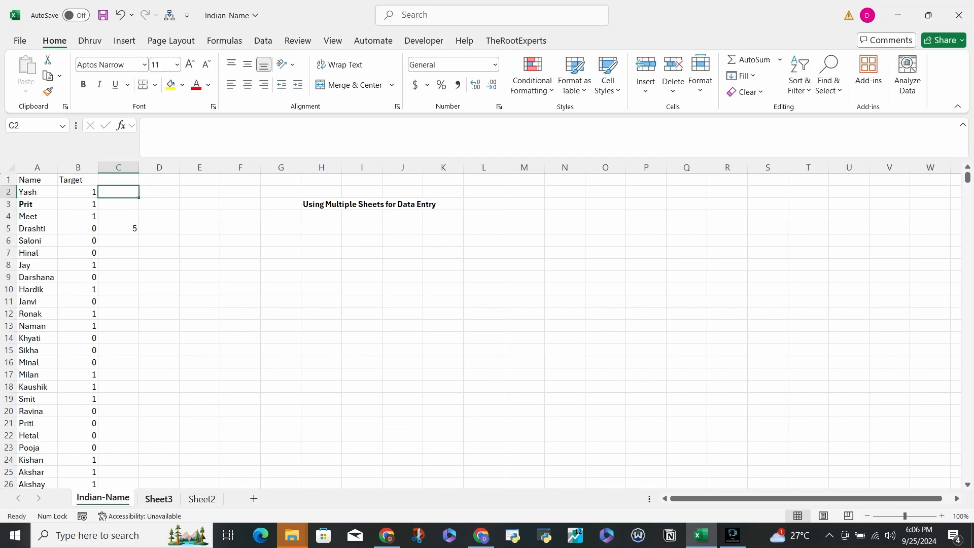
key(Down)
key(Down)
key(Down)
key(Down)
key(Down)
key(Down)
key(Down)
key(Down)
key(Down)
key(Down)
key(Down)
key(Down)
key(Down)
key(Down)
key(Down)
key(Down)
key(Down)
key(Down)
key(Down)
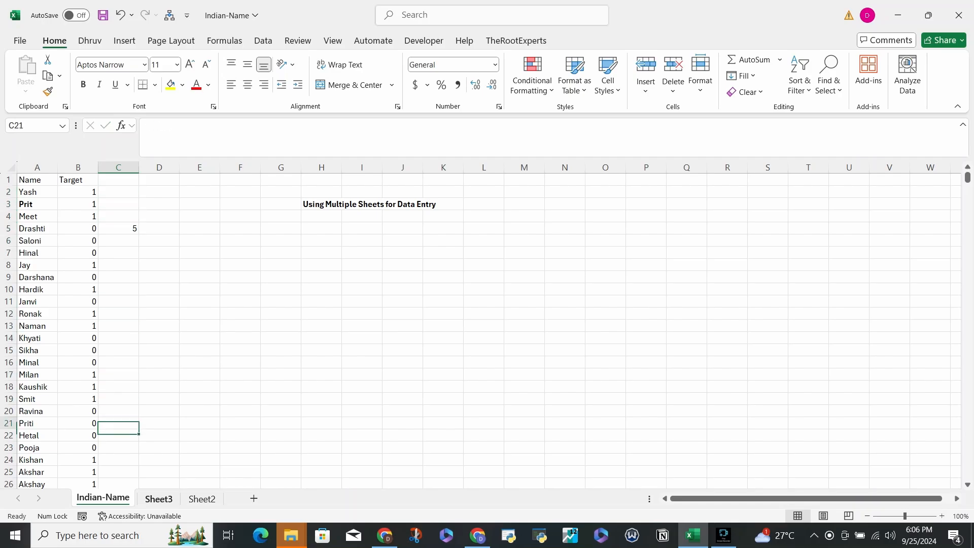
key(Left)
key(ctrl+Up)
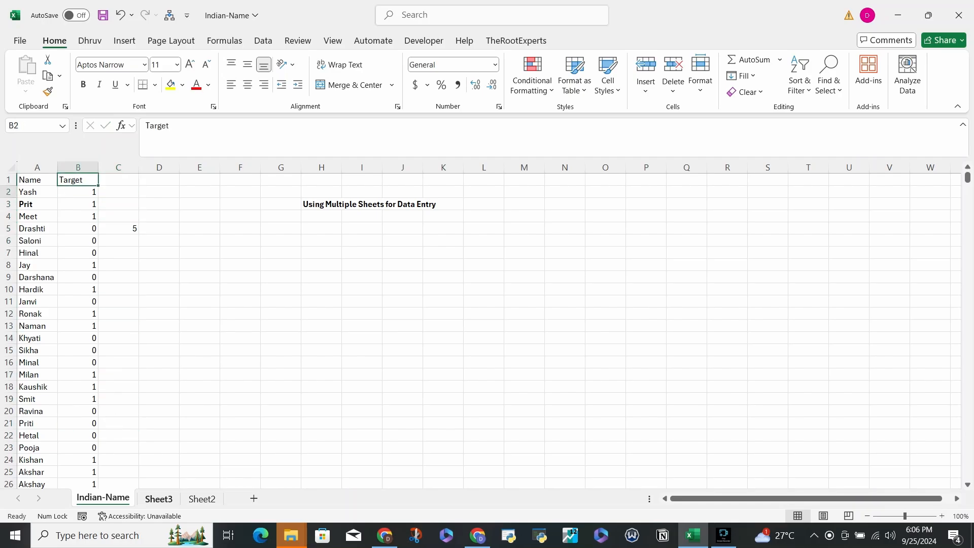
key(Down)
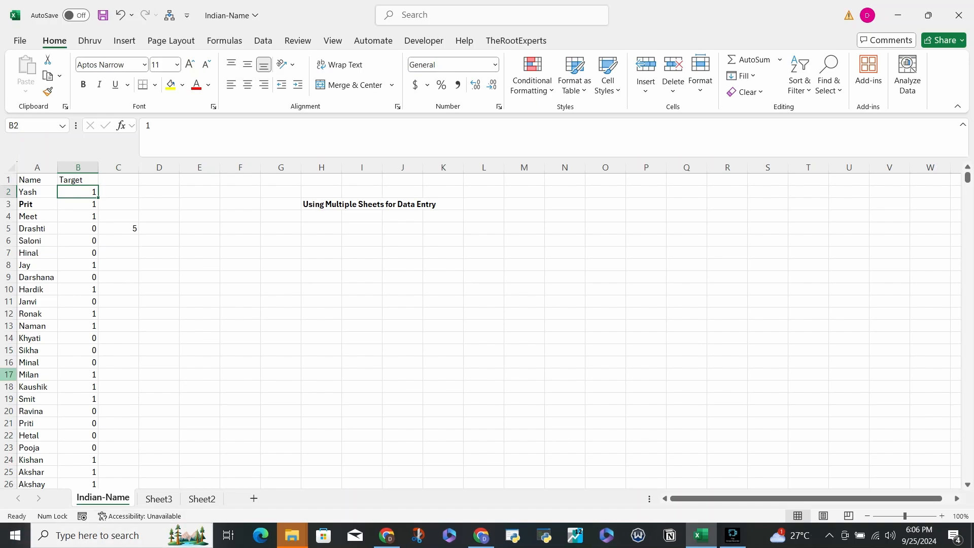
On Sheet3, enter 1, 2, 3, 3, 45, 5, 5, 52, 58, 258, 589, 6 and 22 down cells B2 to B14.
key(ctrl+Page_Down)
click(77, 192)
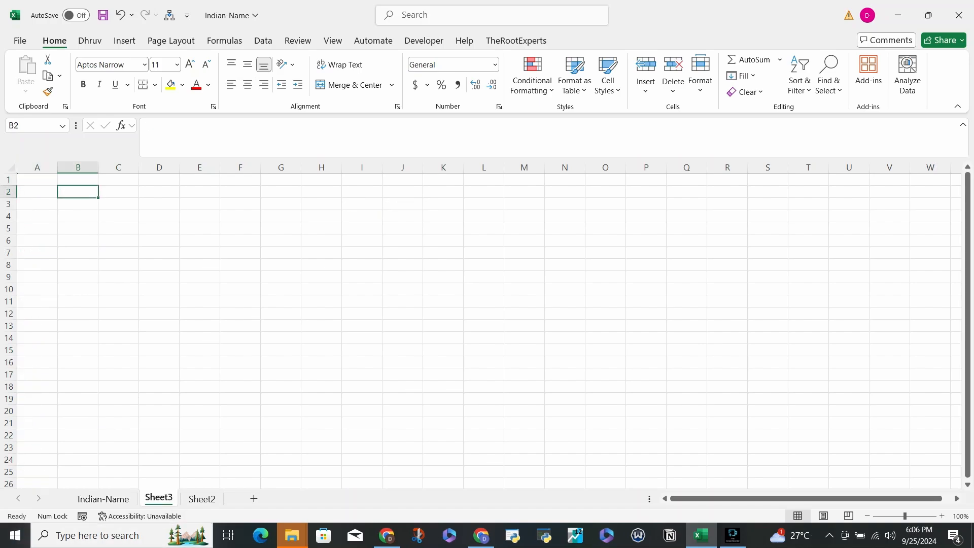
text(1)
key(Return)
text(2)
key(Return)
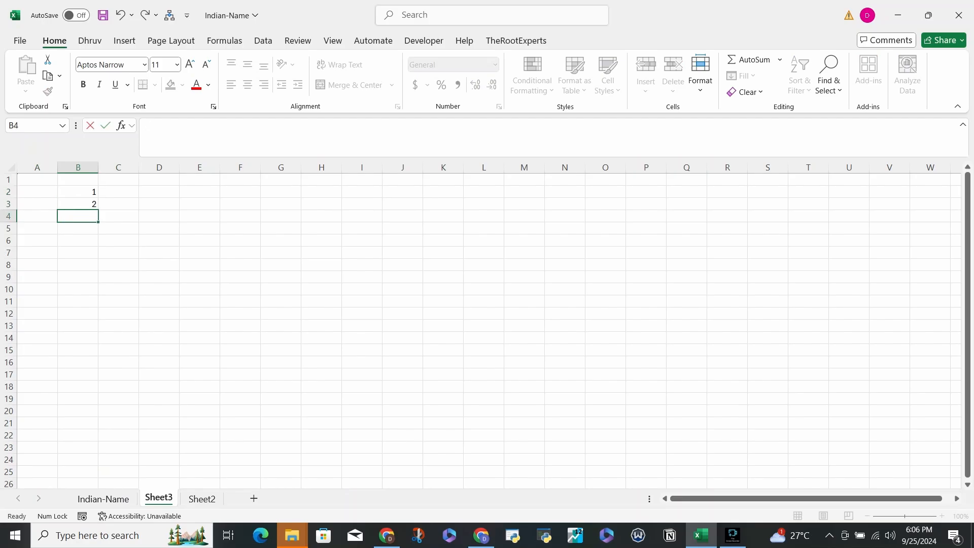
text(3)
key(Return)
text(3)
key(Return)
text(45)
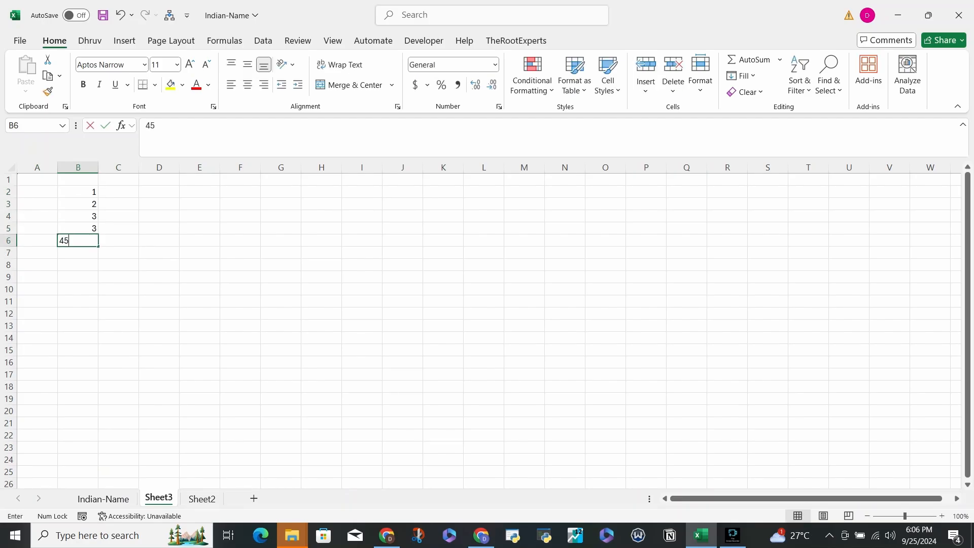
key(Return)
text(5)
key(Return)
text(5)
key(Return)
text(52)
key(Return)
text(58)
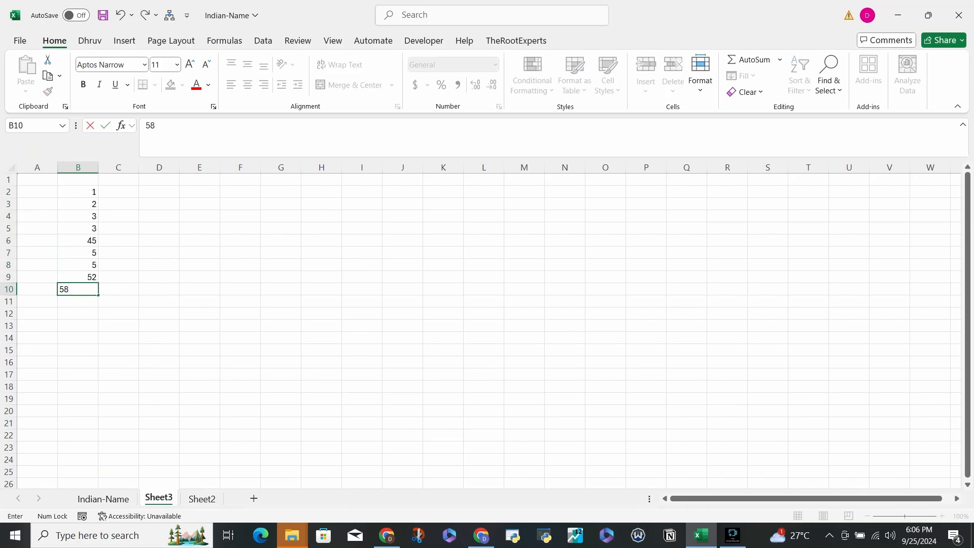
key(Return)
text(258)
key(Return)
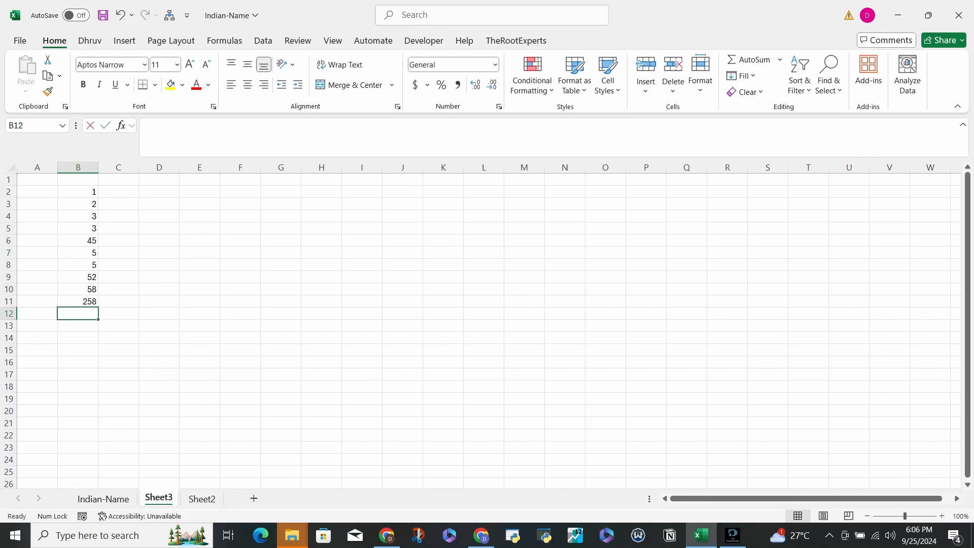
text(589)
key(Return)
text(6)
key(Return)
text(22)
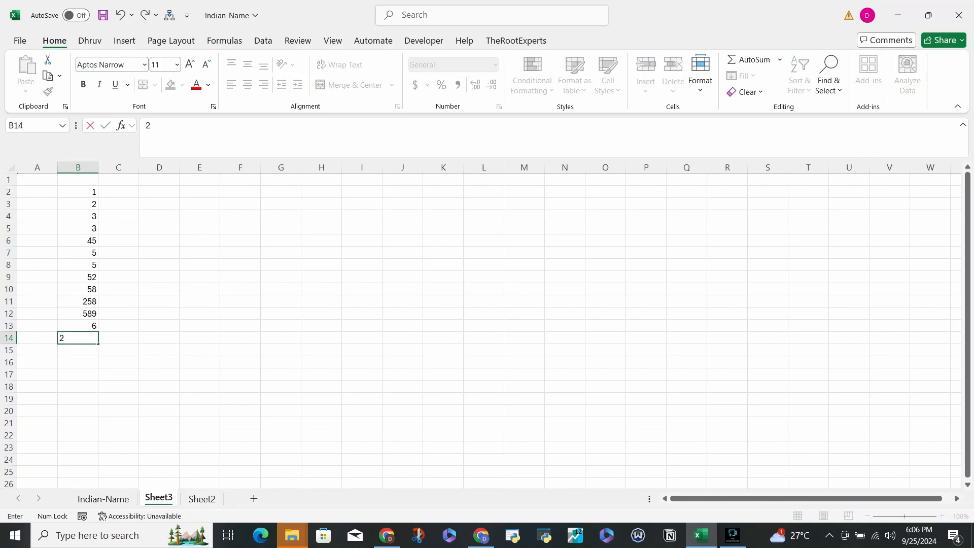
click(96, 327)
key(Return)
Go back up to cell C2 on Sheet3, and compare the number column with the Target column on the Indian-Name sheet.
key(Up)
key(Up)
key(Up)
key(Up)
key(Up)
key(Up)
key(Up)
key(Up)
key(Up)
key(Up)
key(Up)
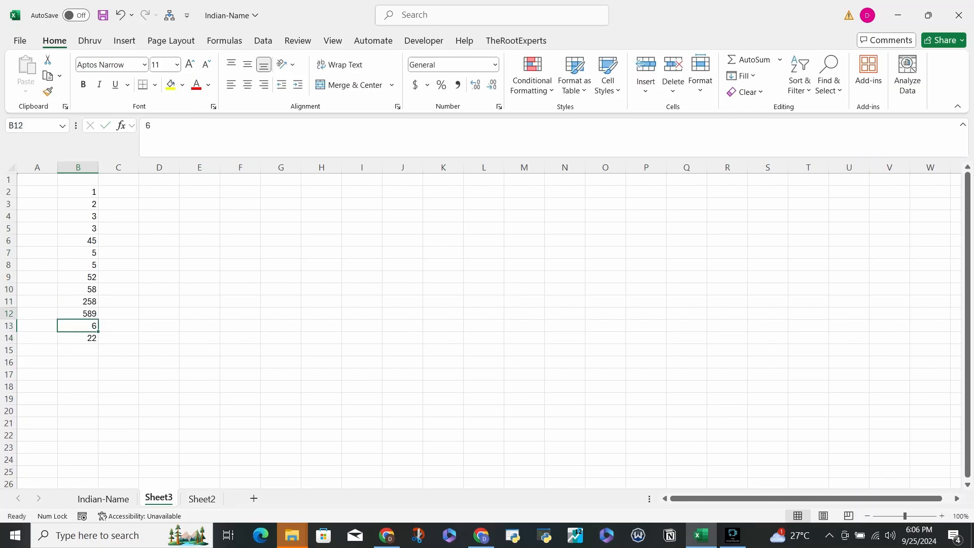
key(Right)
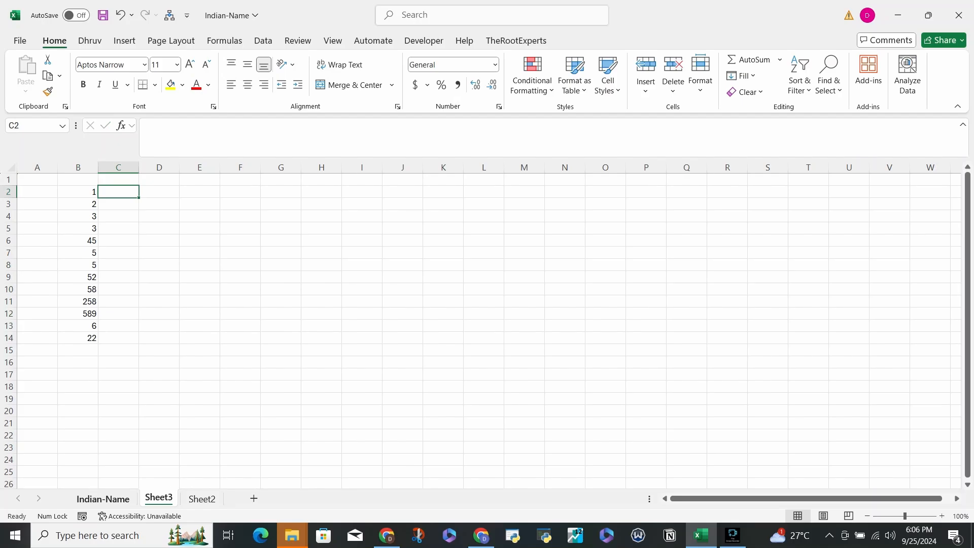
click(103, 499)
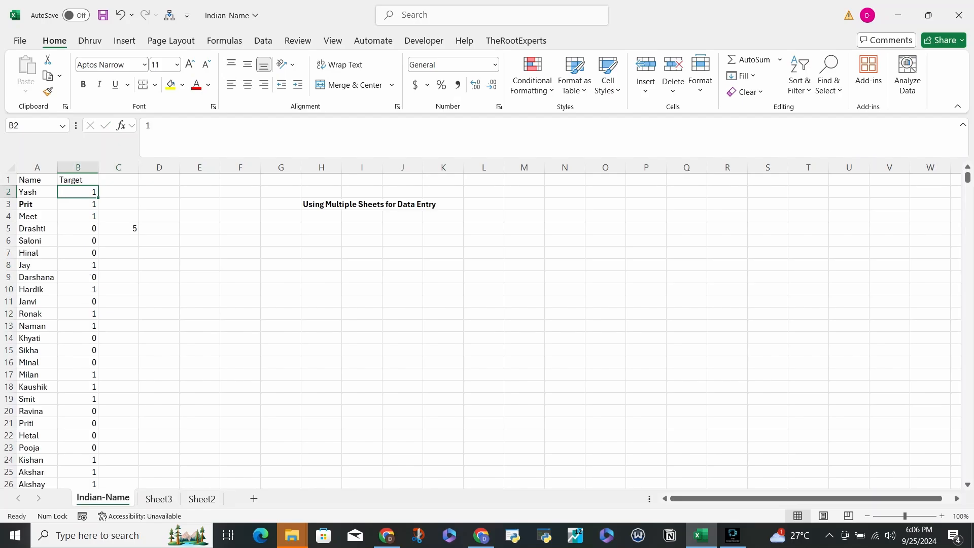
click(158, 499)
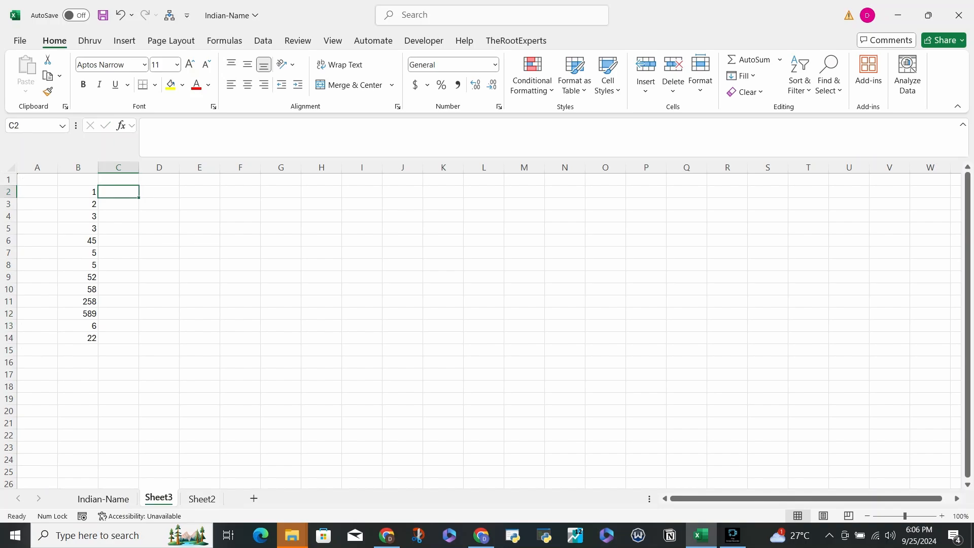
Clear the formula from cell C5 on the Indian-Name sheet and look at Sheet3 again.
click(103, 498)
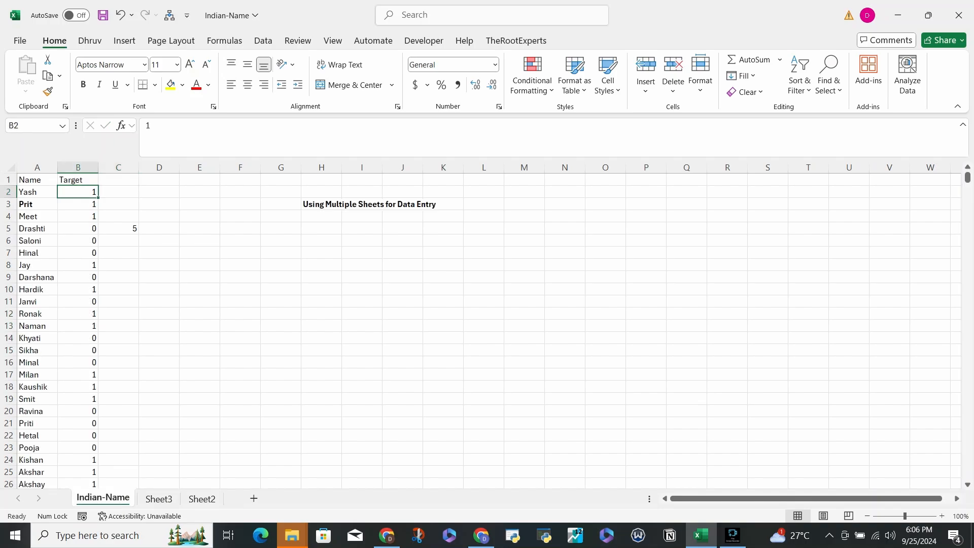
click(118, 228)
key(Delete)
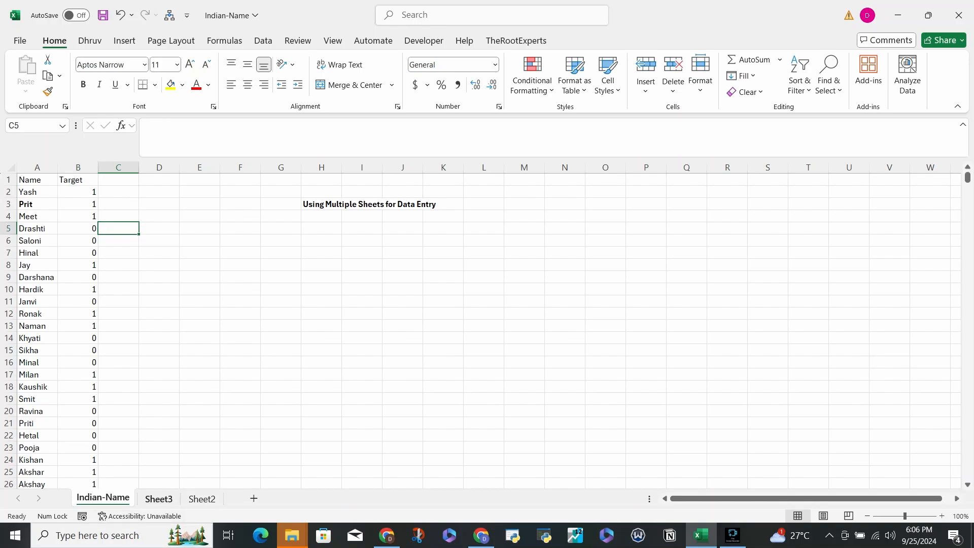
click(159, 498)
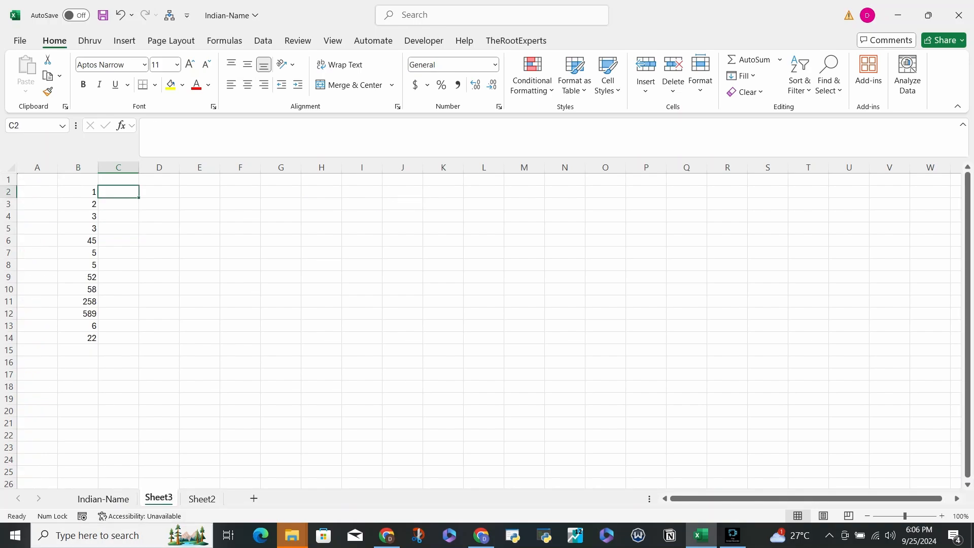
Group the Indian-Name and Sheet3 worksheets and enter a first name in cell G1 of both at once.
click(103, 498)
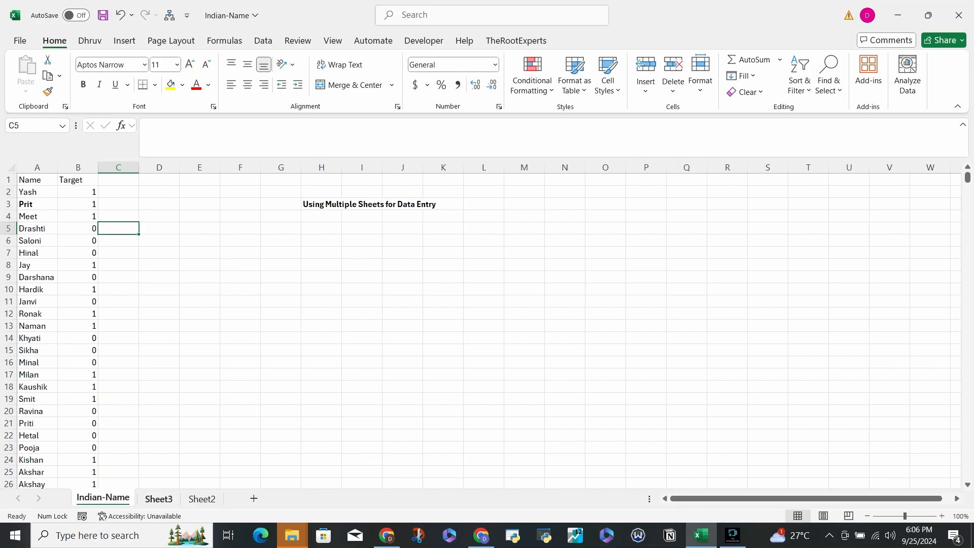
ctrl+click(158, 499)
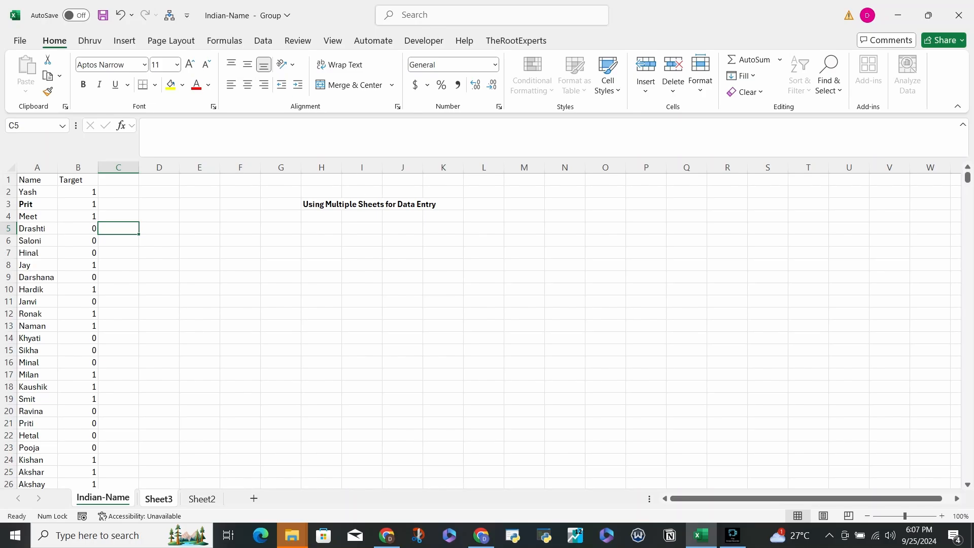
click(280, 228)
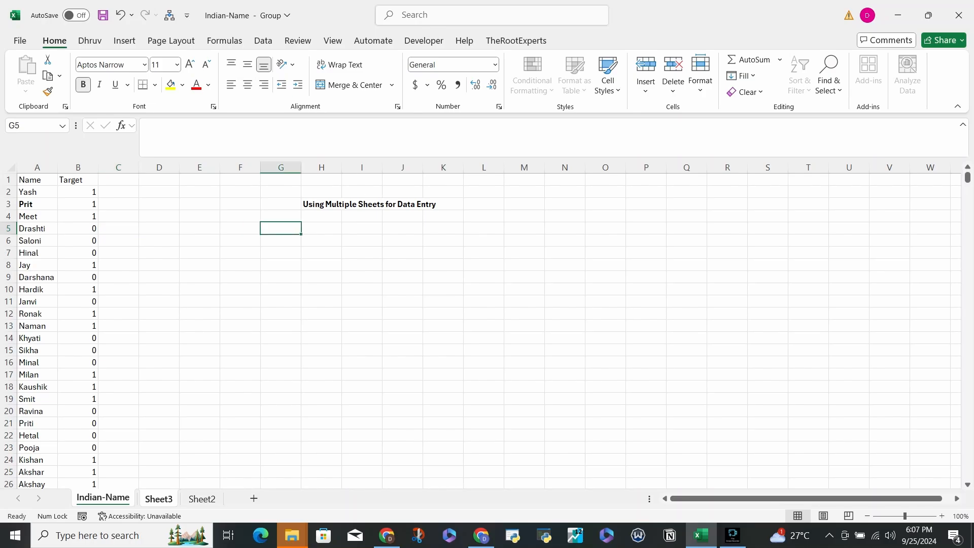
click(280, 179)
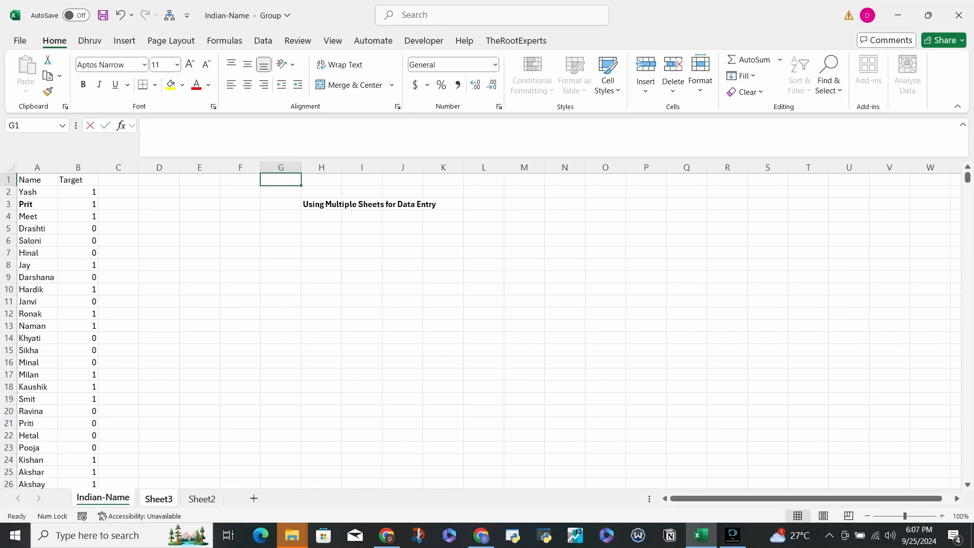
text(Dhruv)
key(Return)
Check cell G1 on both grouped sheets and clear the name from it.
click(281, 179)
key(ctrl+Page_Down)
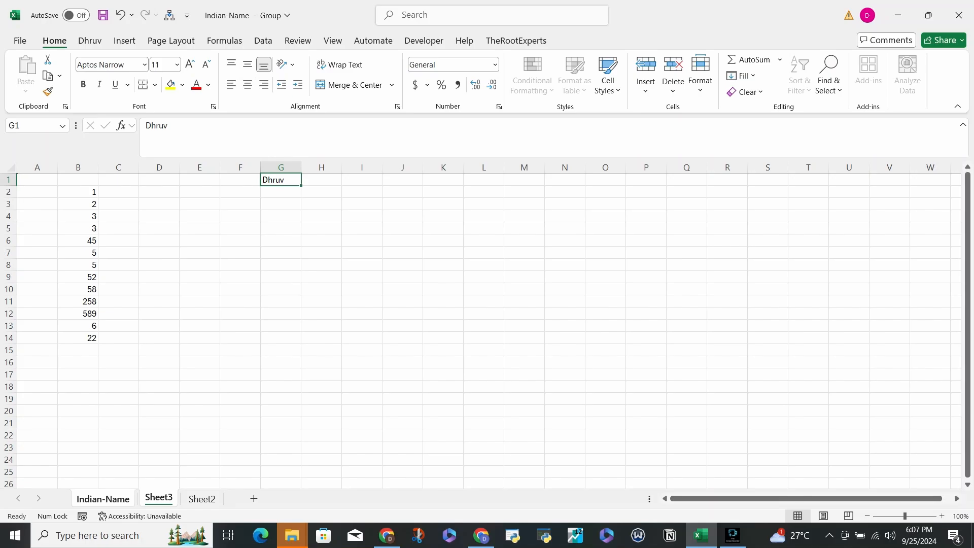
key(ctrl+Page_Up)
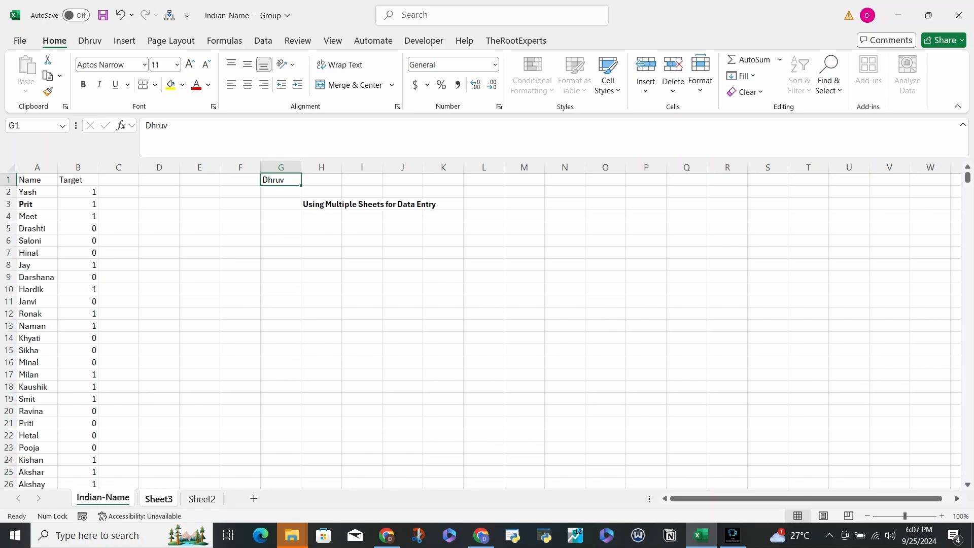
key(ctrl+Page_Down)
key(ctrl+Page_Up)
key(Delete)
Enter the formula =B2+5 in cell C2 of the grouped sheets, and inspect the formula in neighbouring cell D2.
key(Left)
key(Left)
key(Left)
key(Left)
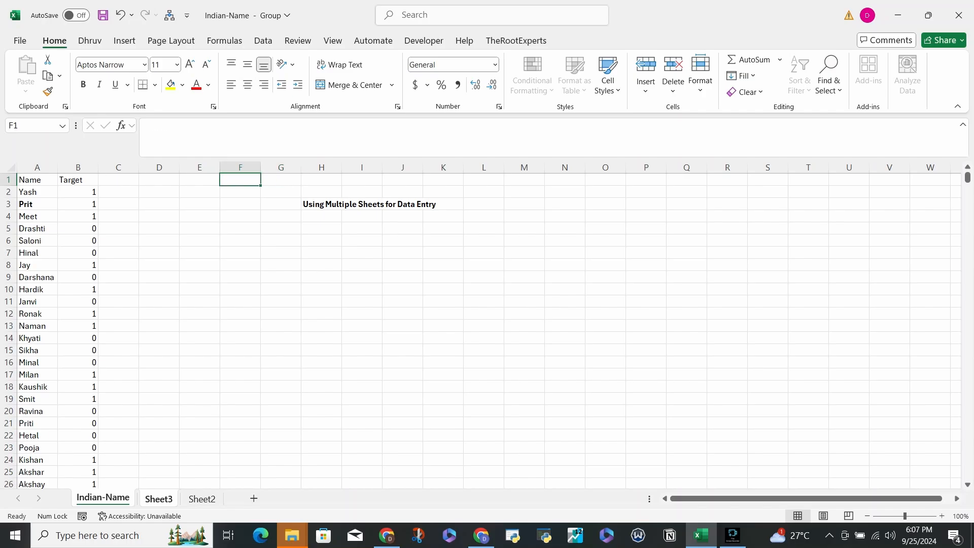
key(Down)
text(=)
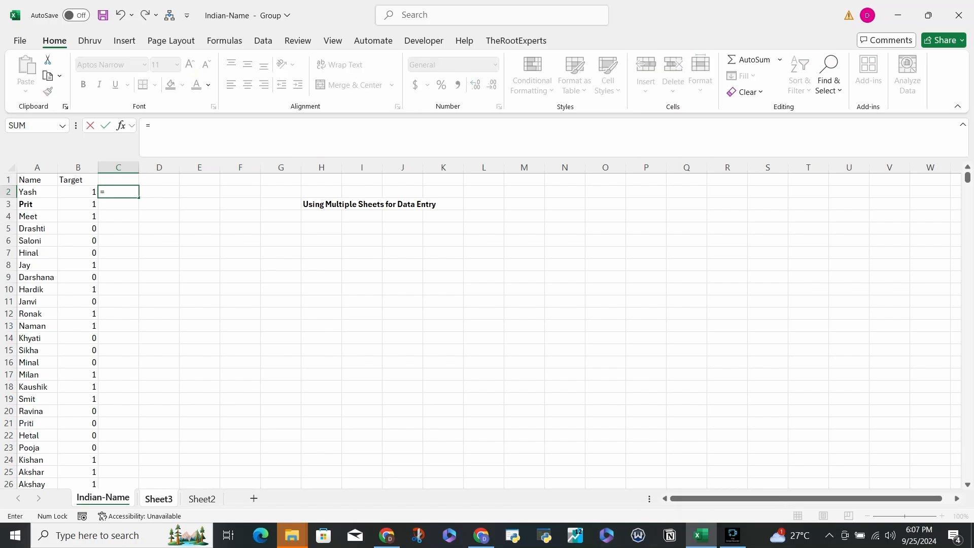
key(Left)
text(+5)
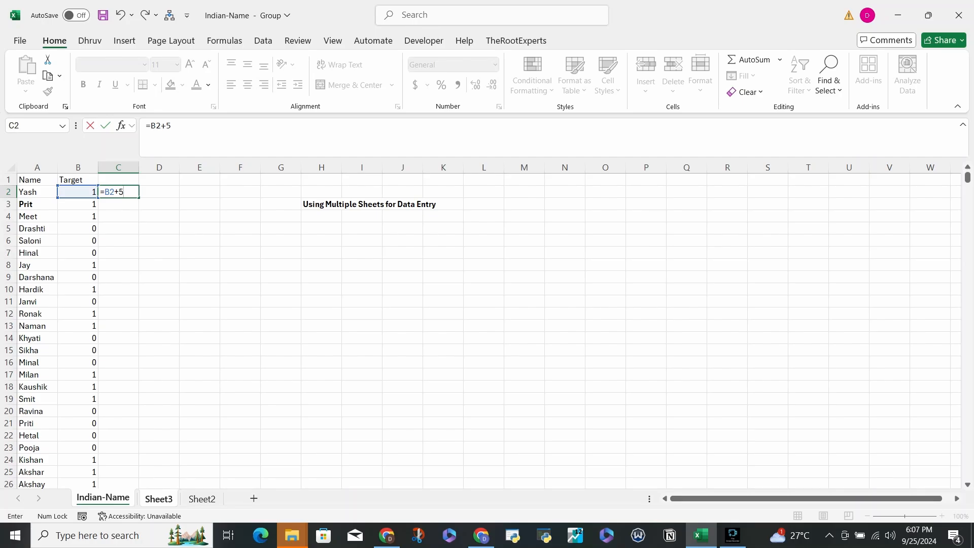
key(Return)
key(Up)
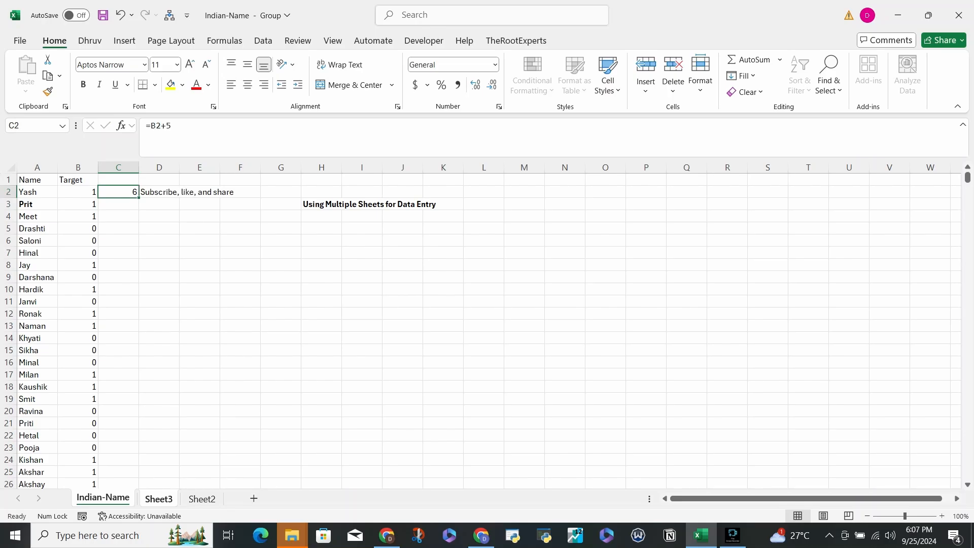
key(Right)
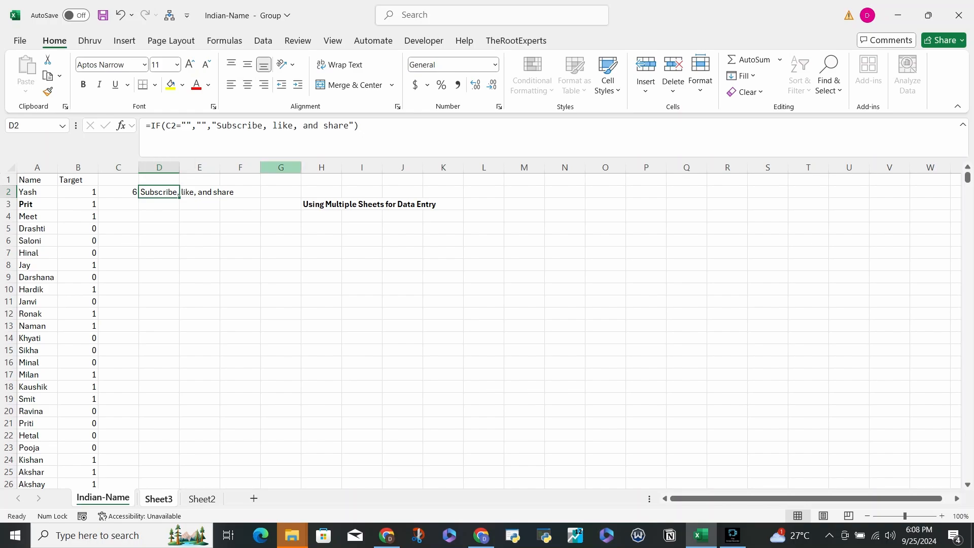
key(Left)
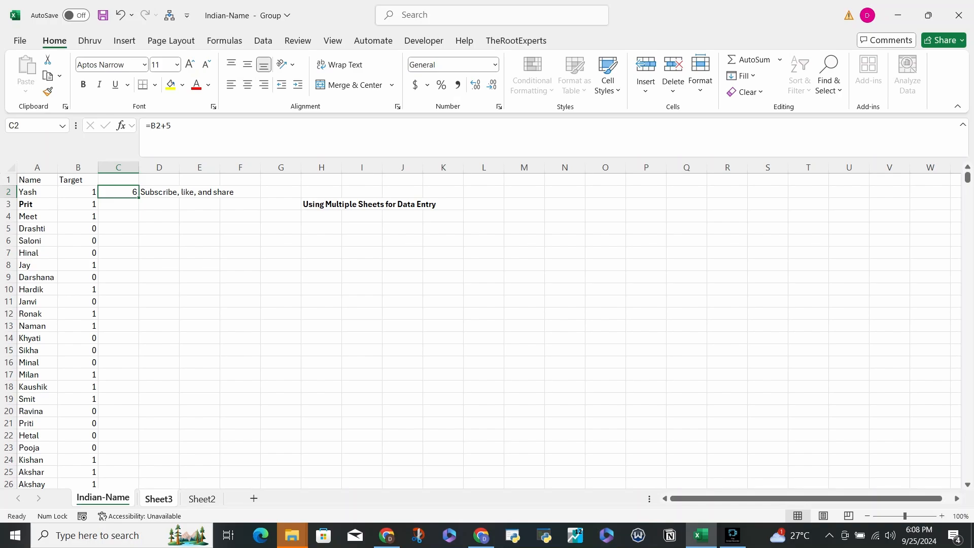
Fill the C2 formula down through C11 on the grouped sheets and reselect the range C2:C11.
mouse_move(139, 197)
mouse_down()
mouse_move(122, 245)
mouse_move(121, 305)
mouse_move(121, 193)
mouse_up()
drag(138, 198, 139, 306)
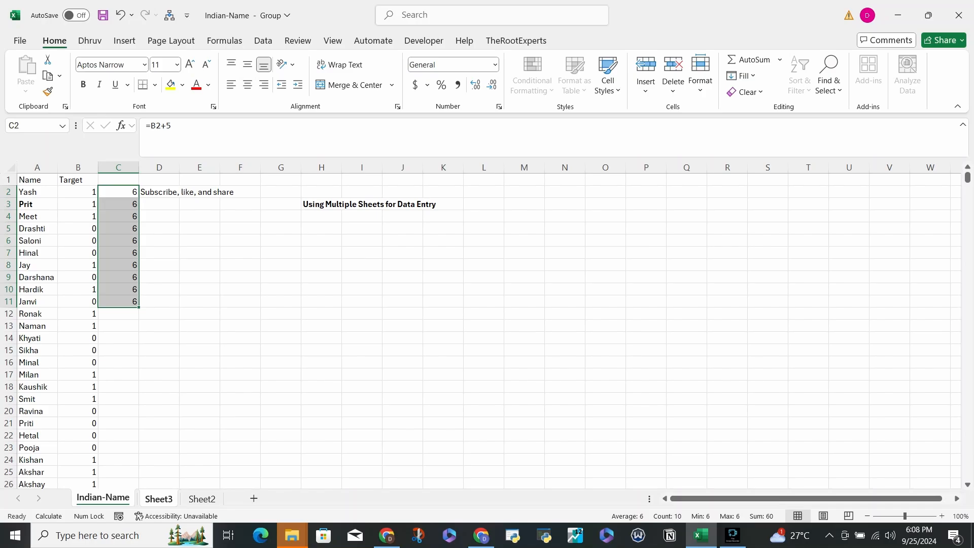
click(119, 193)
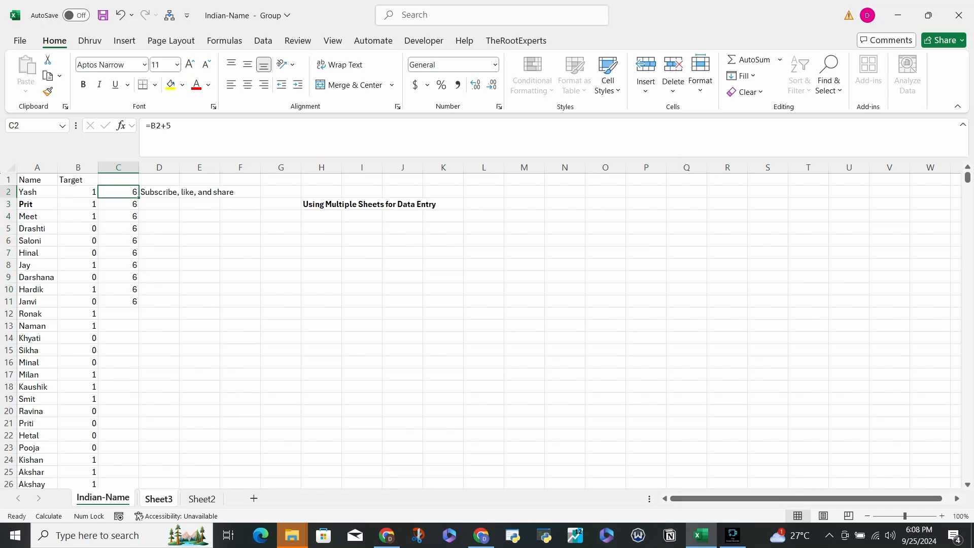
key(ctrl+shift+Down)
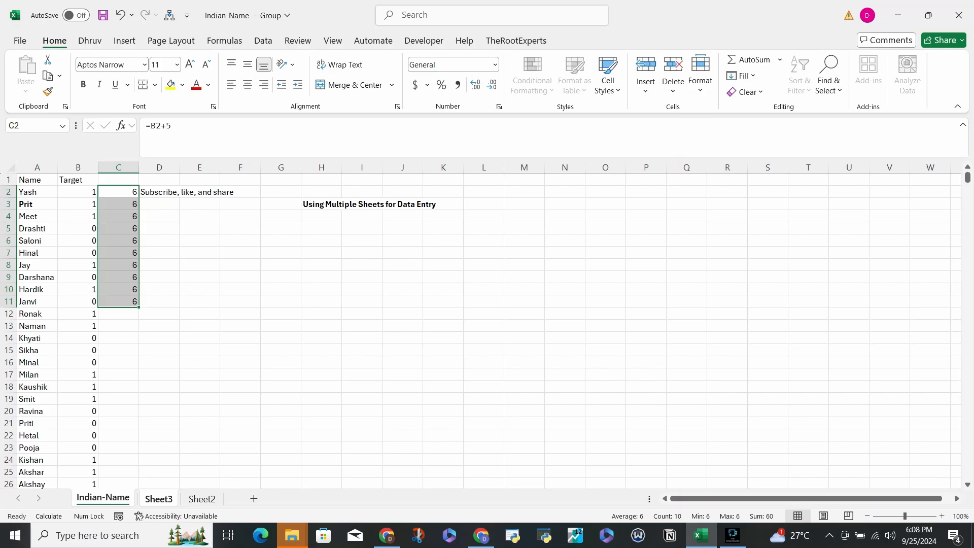
Compare the filled formulas in C2:C11 with the neighbouring column B values on the Indian-Name sheet.
click(118, 240)
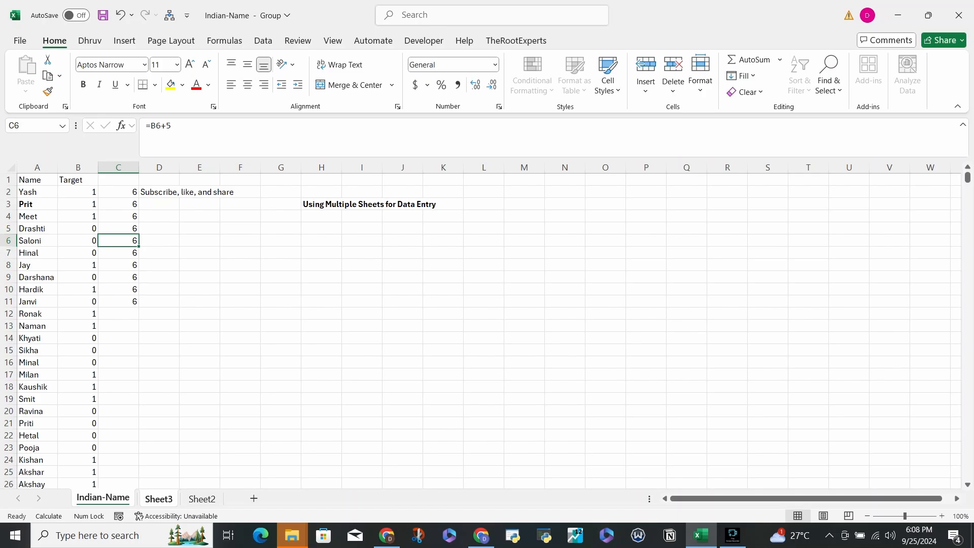
drag(118, 192, 119, 302)
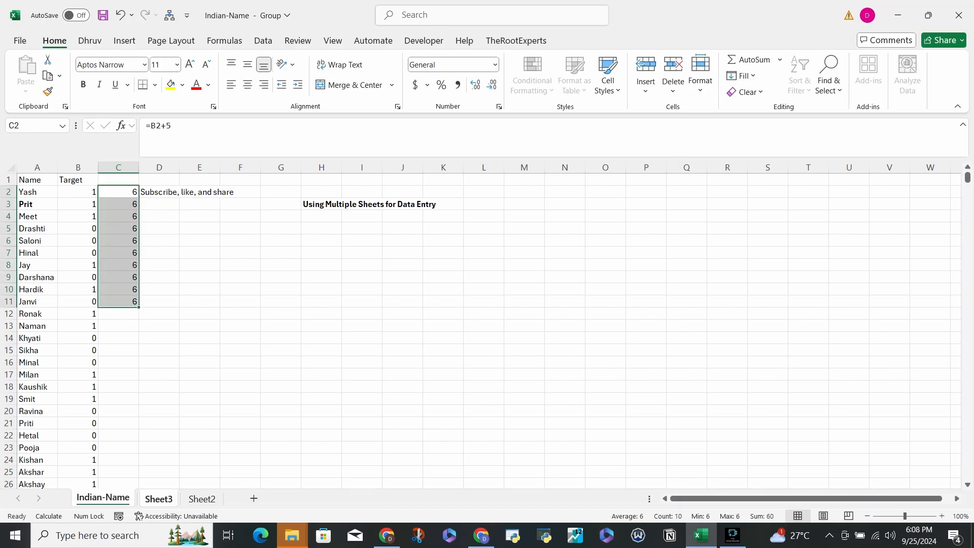
click(78, 228)
click(119, 228)
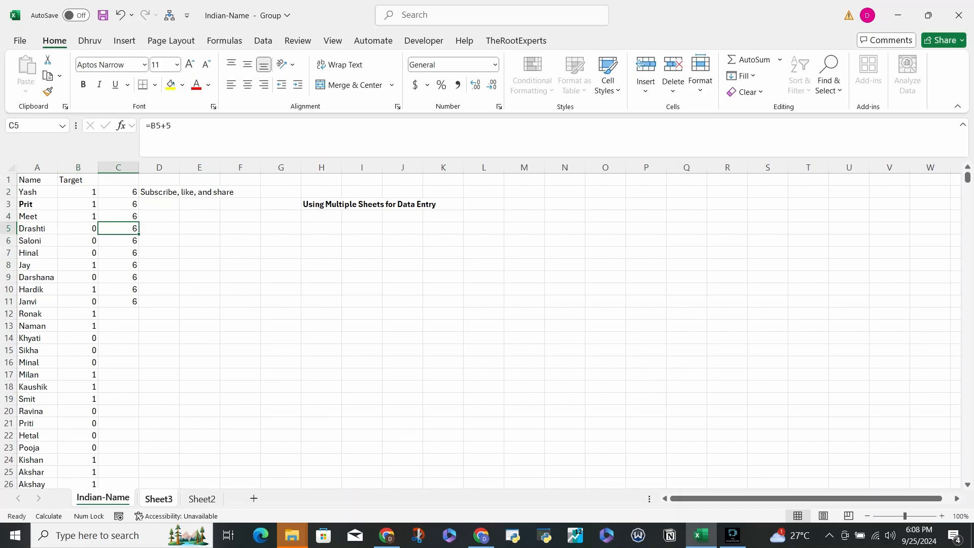
click(78, 228)
click(119, 229)
click(78, 216)
click(118, 216)
click(78, 216)
click(118, 216)
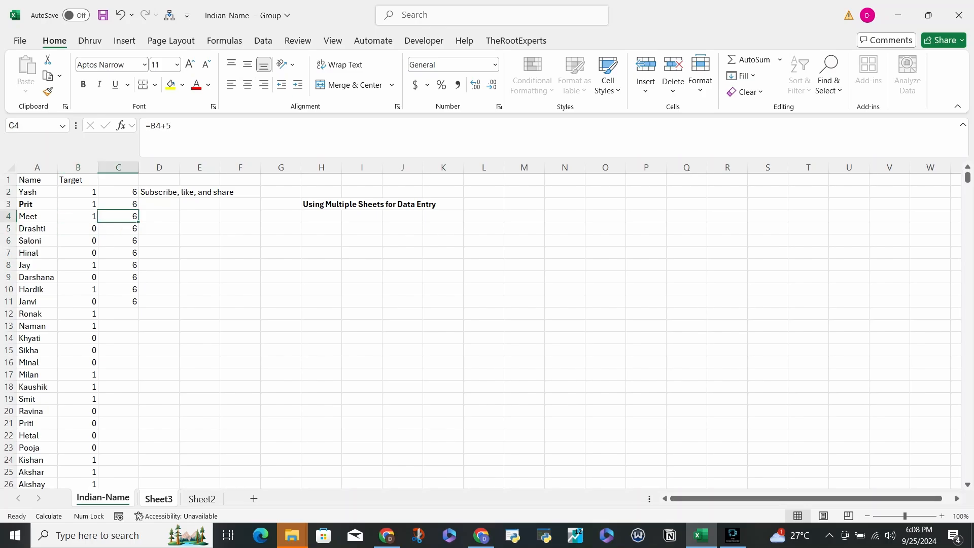
Clear C3:C11, autofill the C2 formula down to the last data row on the grouped sheets, and check the filled column.
drag(118, 204, 118, 301)
key(Delete)
click(119, 192)
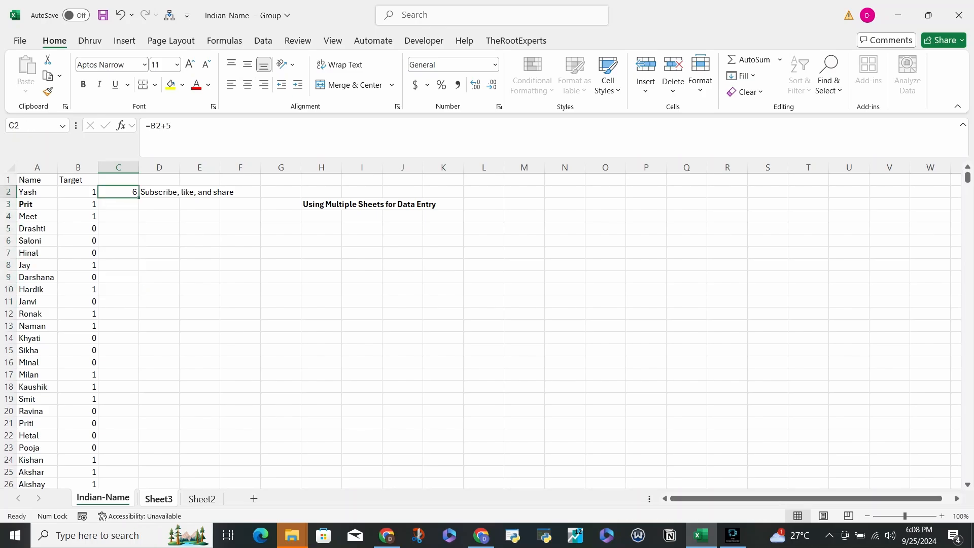
double_click(138, 198)
scroll(139, 198, down, 20)
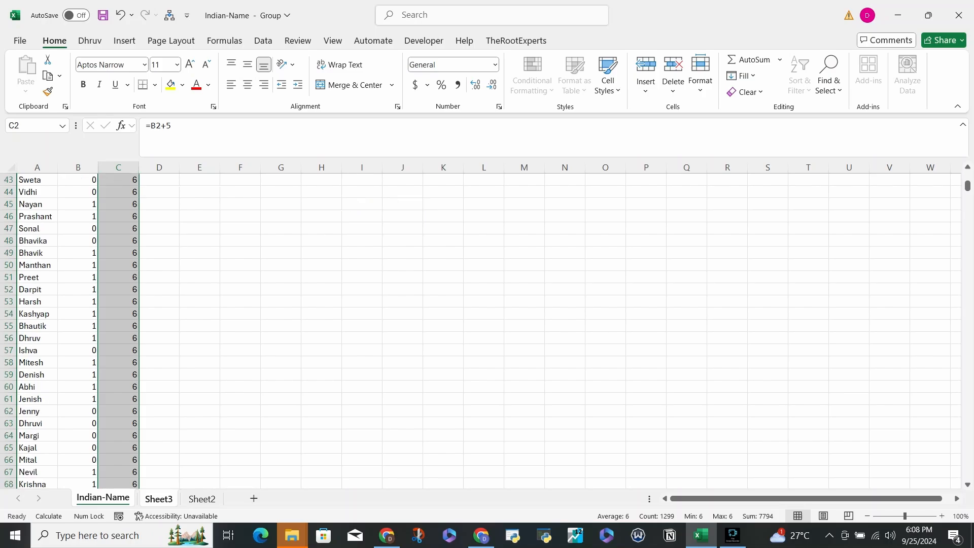
scroll(119, 264, down, 20)
click(118, 265)
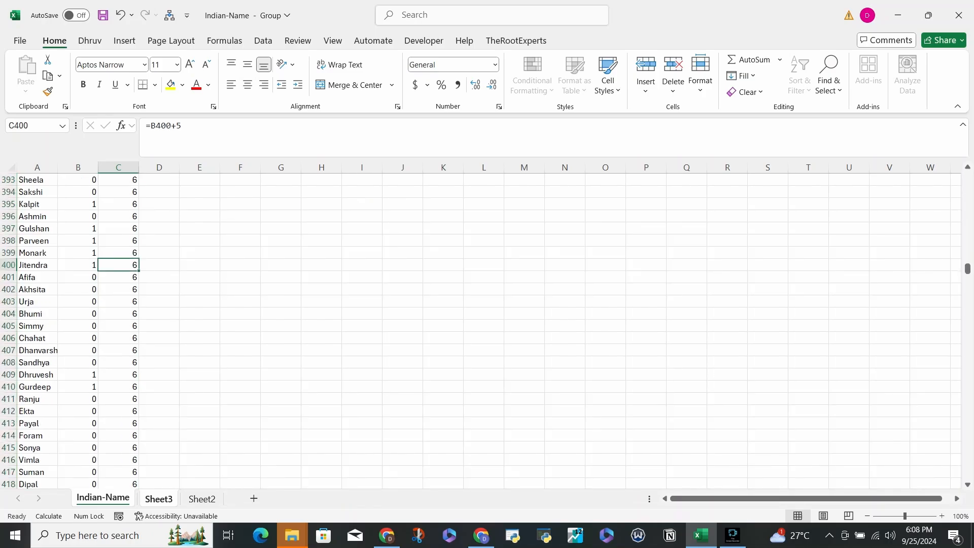
key(ctrl+Down)
key(ctrl+Up)
key(Up)
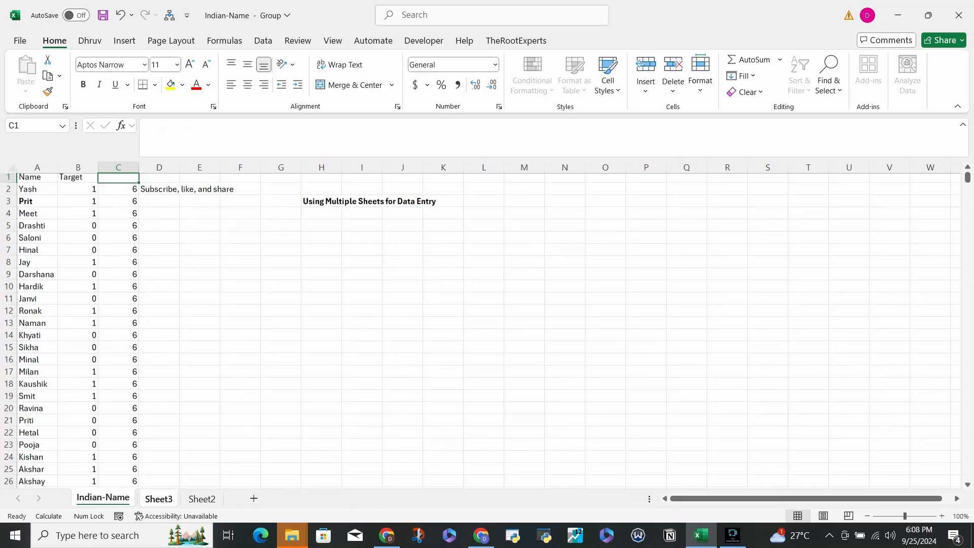
Enter a first name in cell F6 of the grouped sheets.
key(Right)
key(Right)
key(Right)
key(Down)
key(Down)
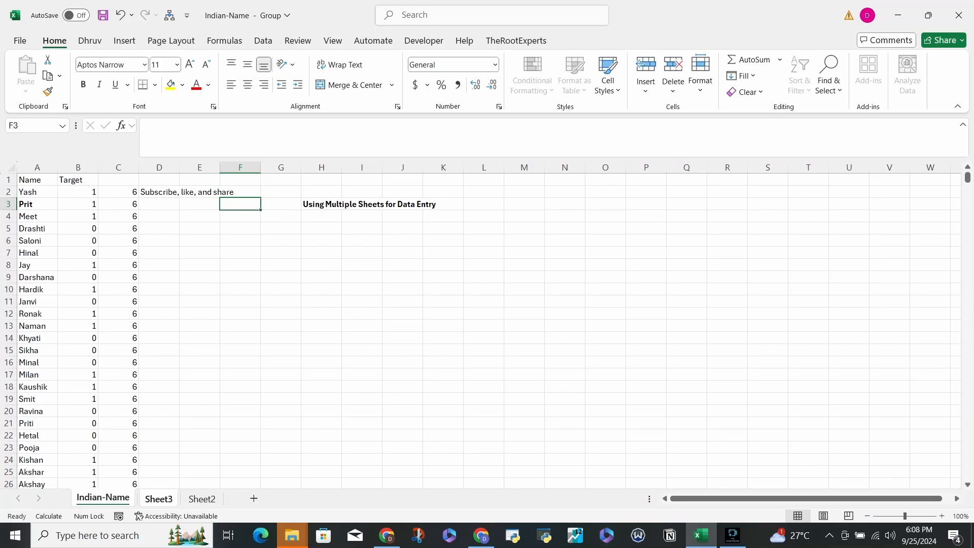
key(Up)
key(Down)
key(Down)
key(Down)
key(Down)
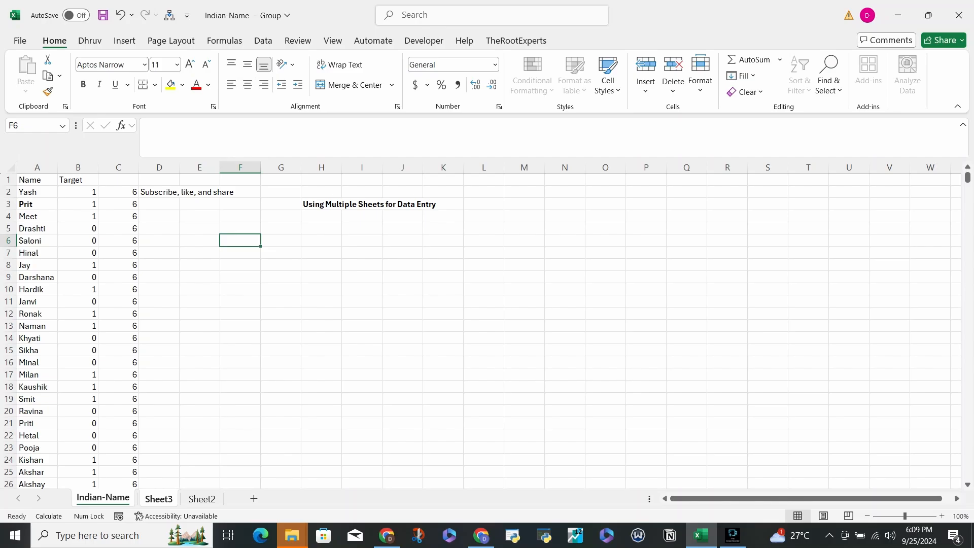
text(Dhru)
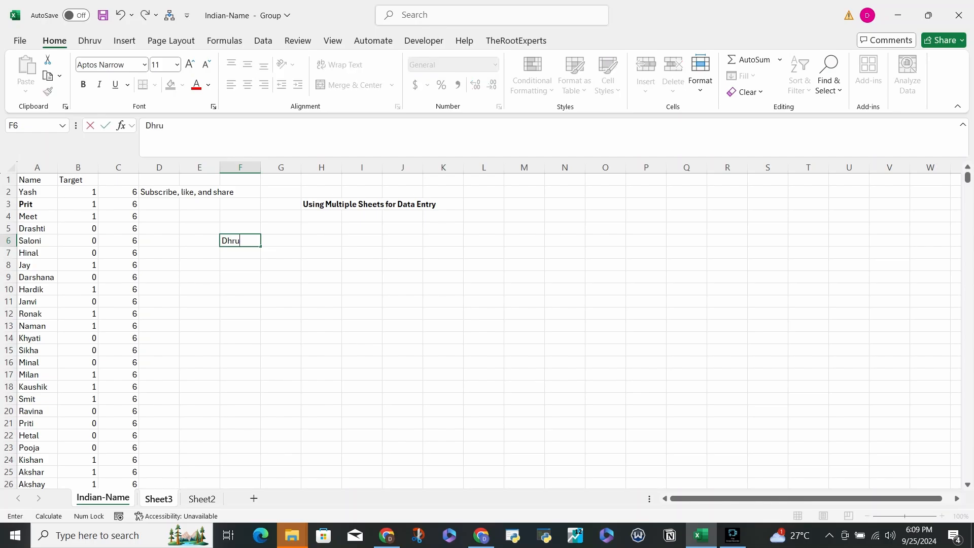
text(v)
key(Return)
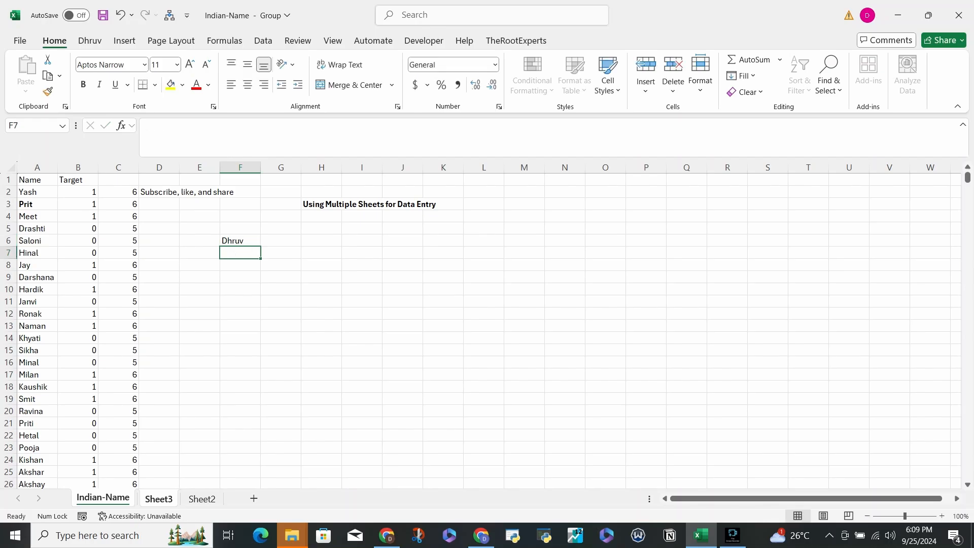
Inspect cell F6 and the column C formulas down to the last filled row on Sheet3.
drag(119, 192, 118, 459)
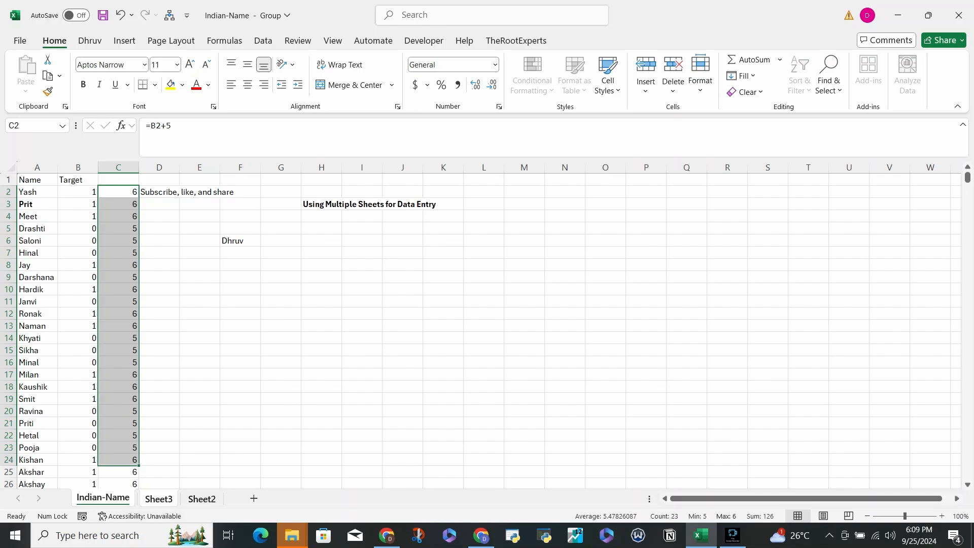
click(159, 499)
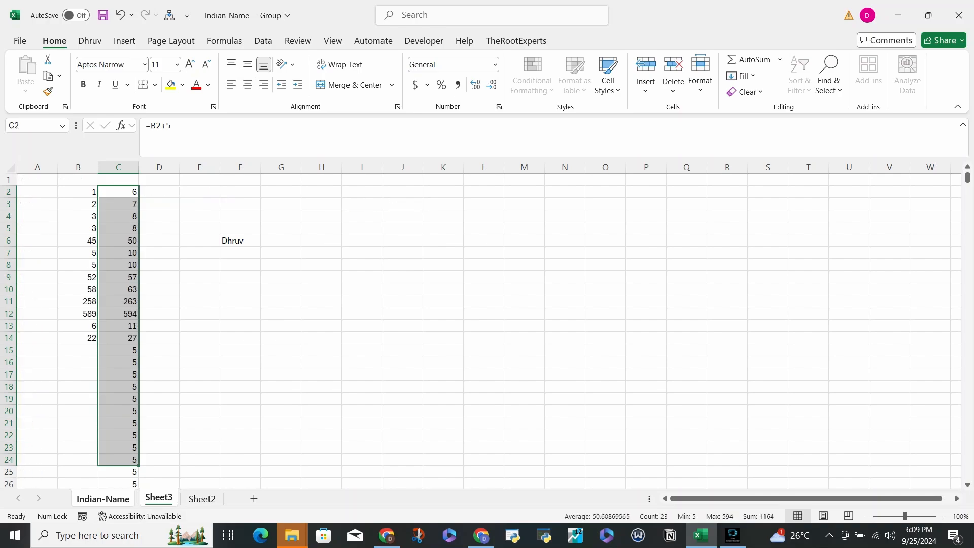
click(240, 241)
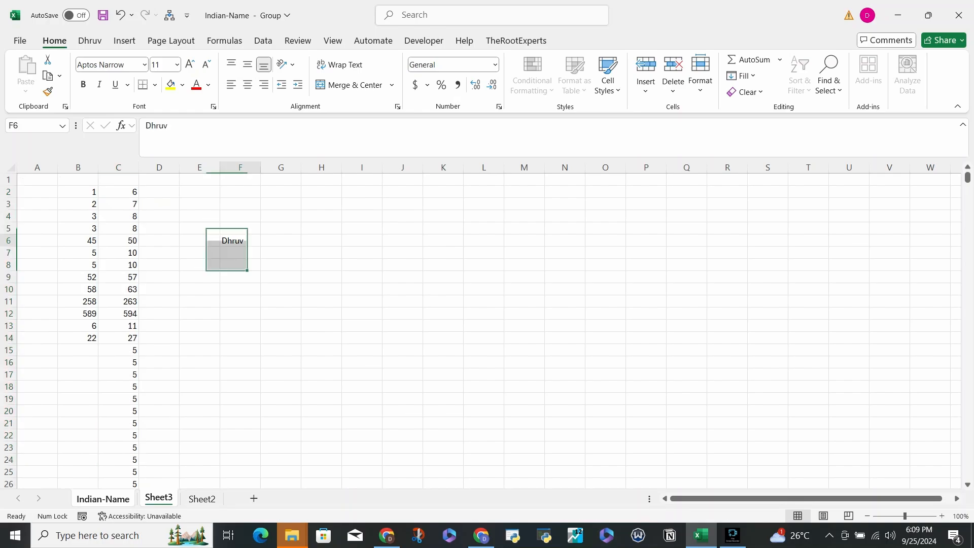
scroll(240, 241, down, 20)
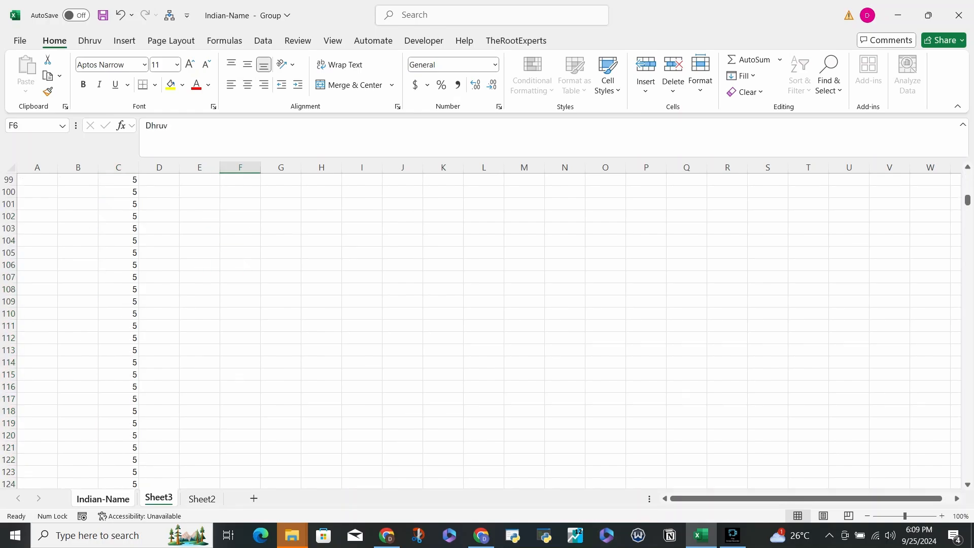
click(118, 229)
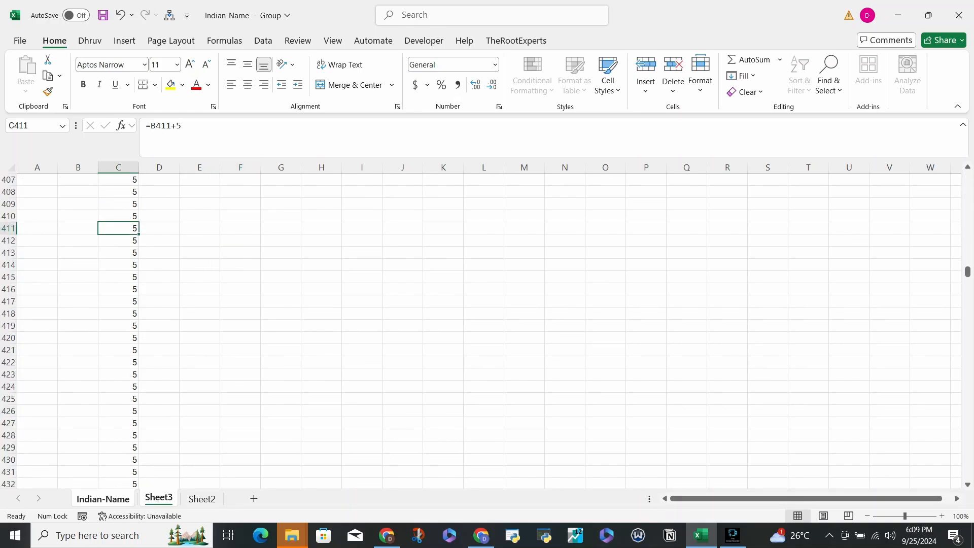
key(ctrl+Down)
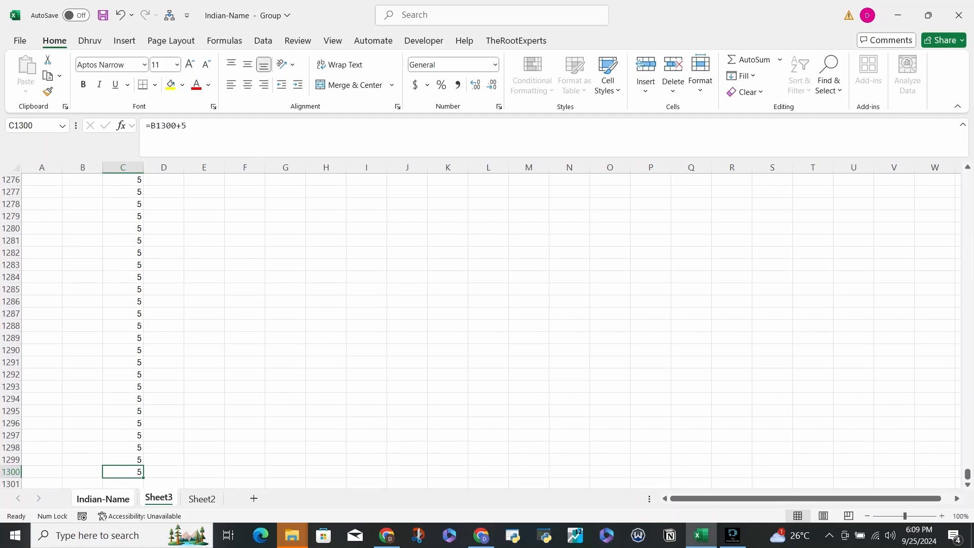
Compare the last data rows of the Indian-Name sheet with the same rows on Sheet3.
key(ctrl+Page_Up)
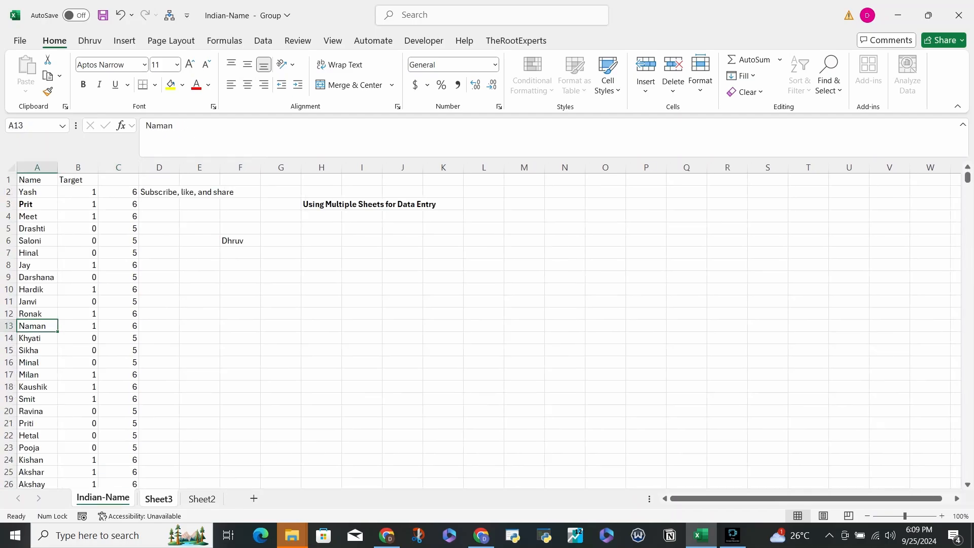
key(ctrl+Down)
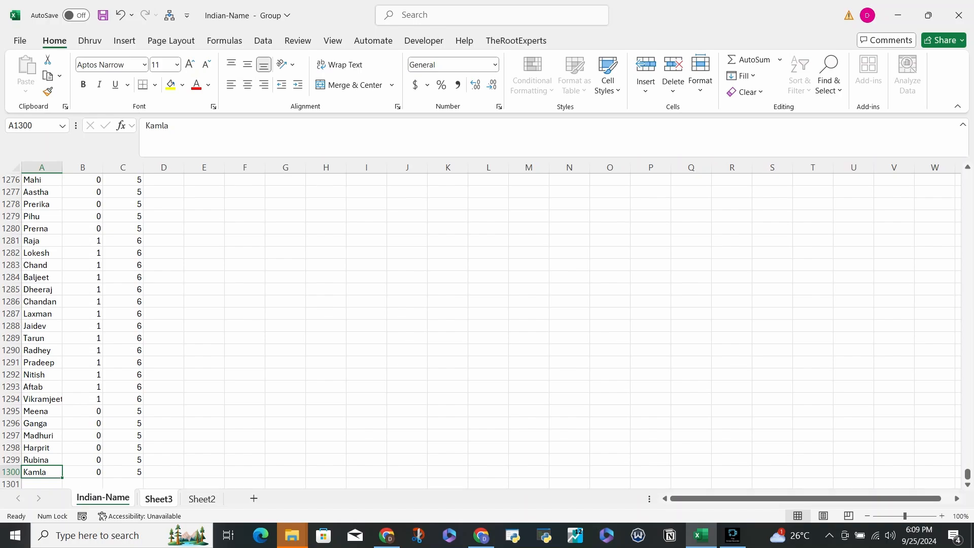
click(42, 350)
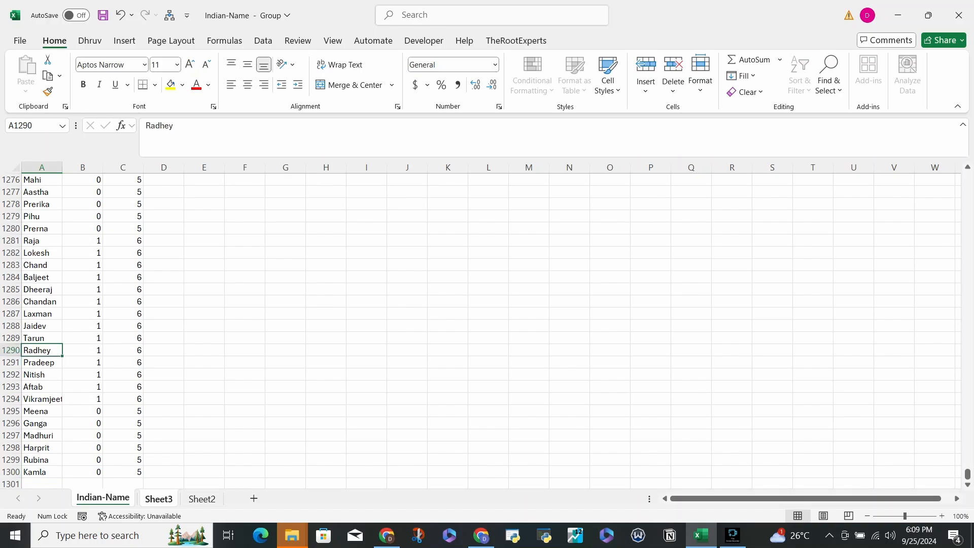
key(ctrl+Page_Down)
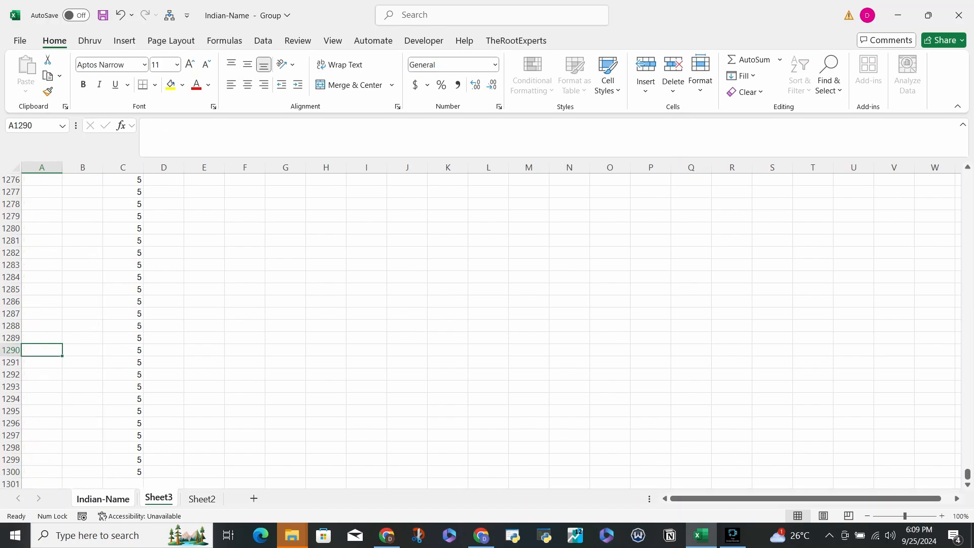
Examine the column C formulas on Sheet3 from the top of the data down to C15.
key(ctrl+Right)
key(ctrl+Up)
key(ctrl+Down)
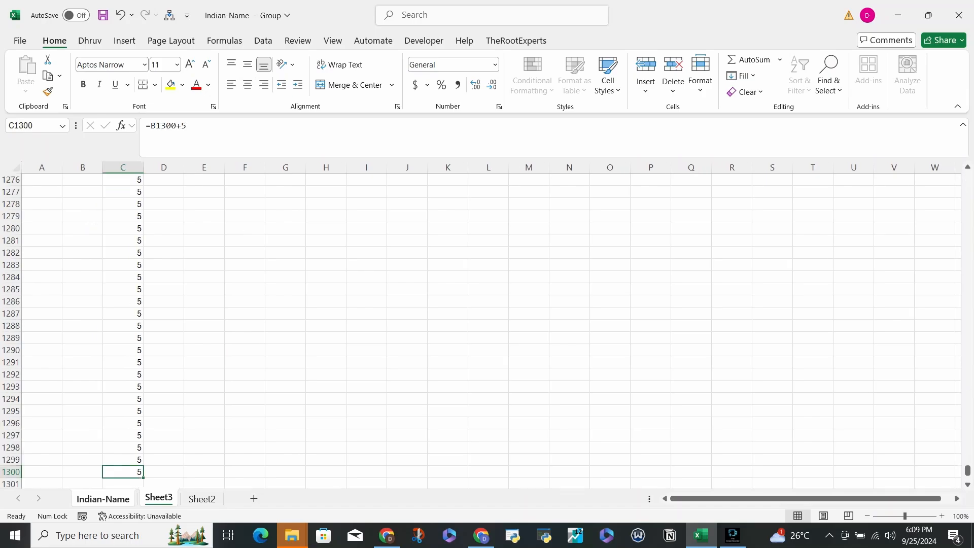
key(ctrl+Up)
key(Down)
key(Down)
key(Down)
key(Down)
key(Down)
key(Down)
key(Down)
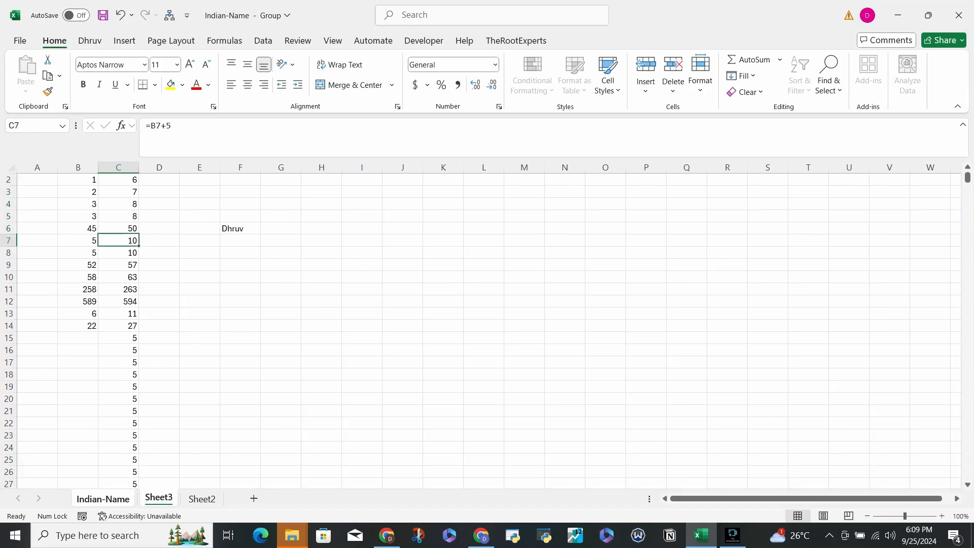
key(Down)
key(Down)
key(Down)
key(Down)
key(Down)
key(Down)
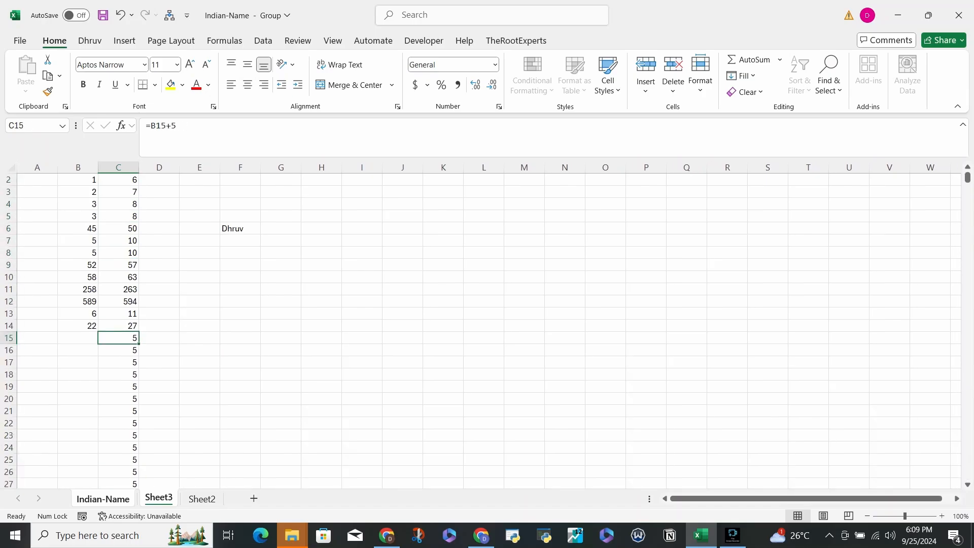
Clear the contents of columns B through F on the grouped sheets.
drag(77, 167, 240, 168)
key(Delete)
key(Left)
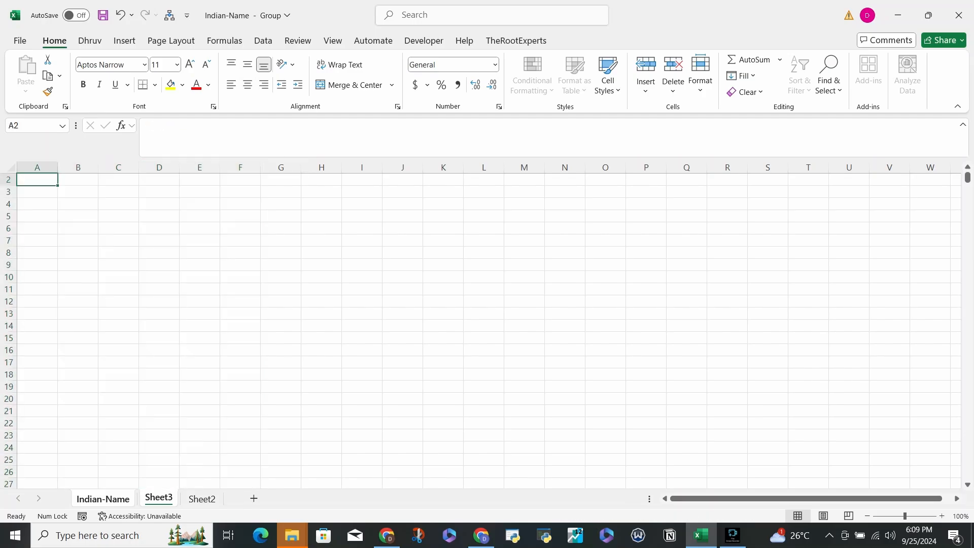
Check the cleared columns on both the Indian-Name sheet and Sheet3.
key(ctrl+Page_Up)
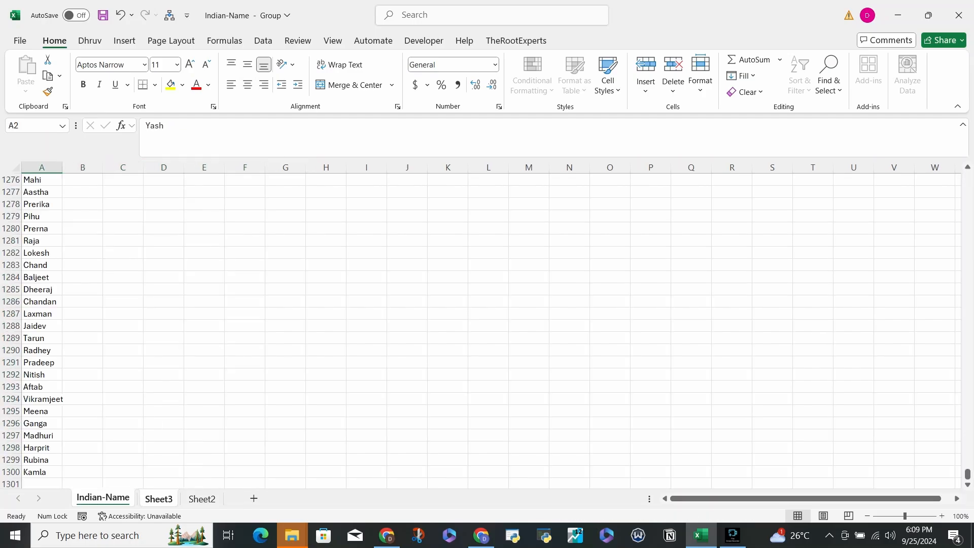
click(42, 375)
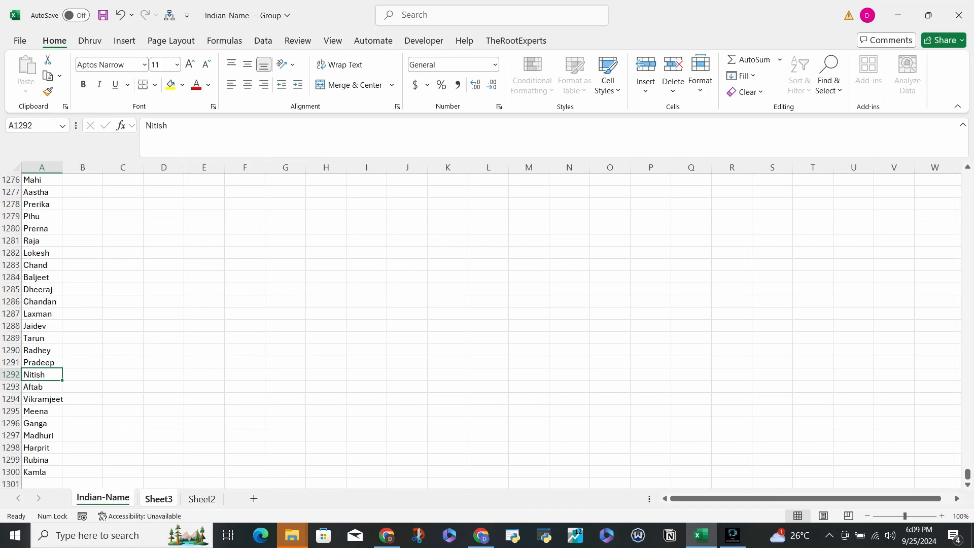
key(ctrl+Home)
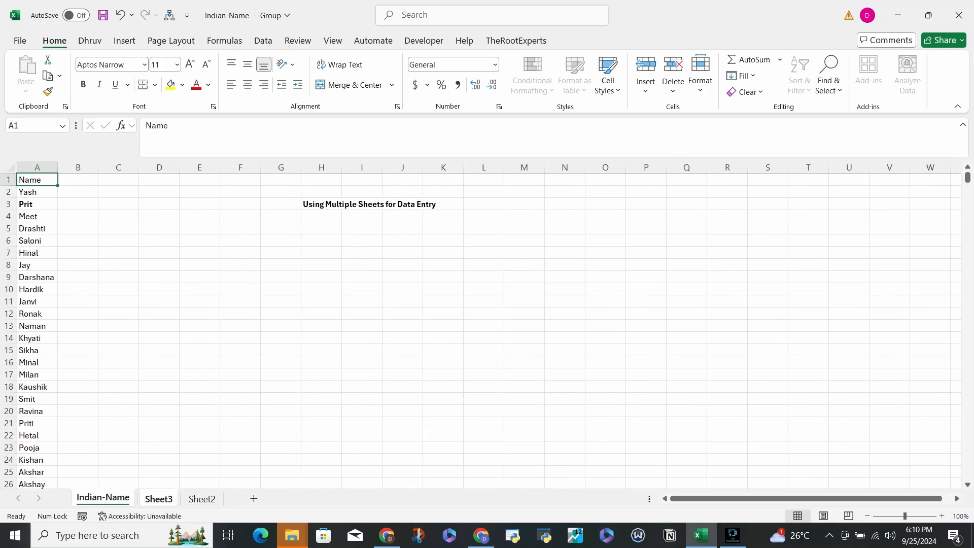
click(78, 180)
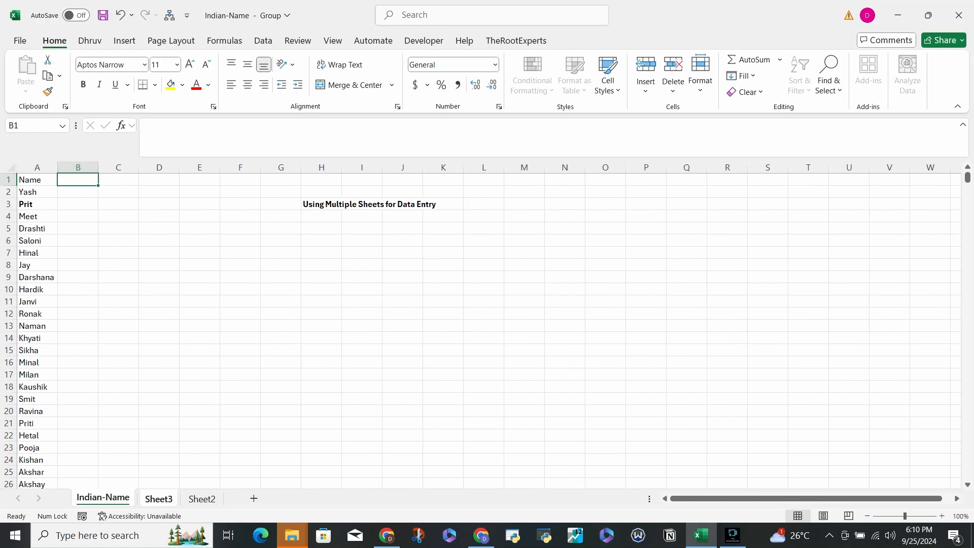
key(ctrl+Page_Down)
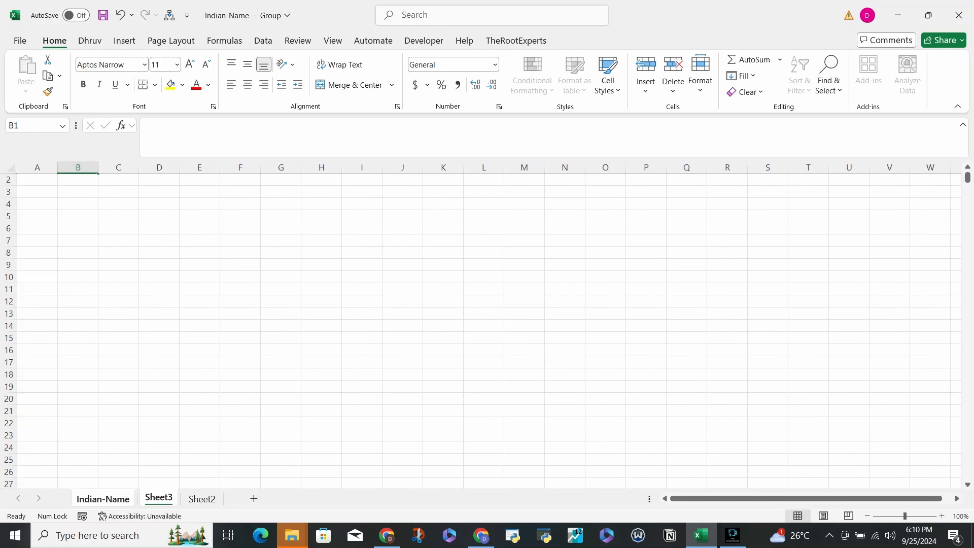
Undo the clearing of columns B through F on the grouped sheets.
key(alt+Tab)
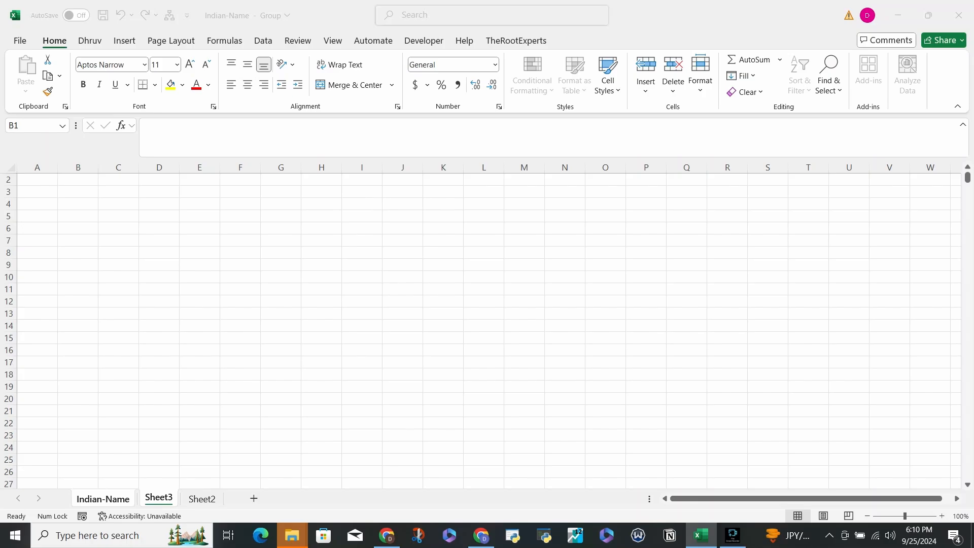
key(alt+Tab)
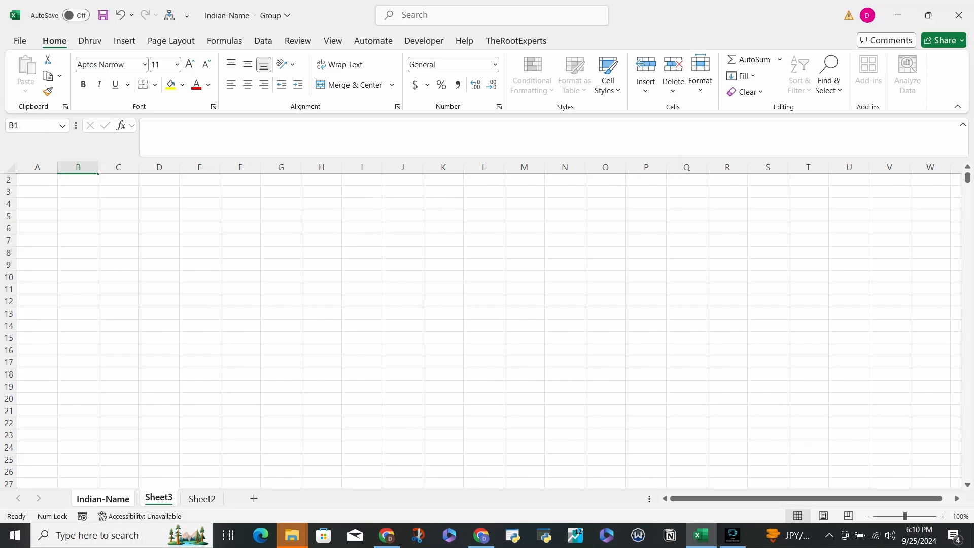
scroll(487, 329, up, 1)
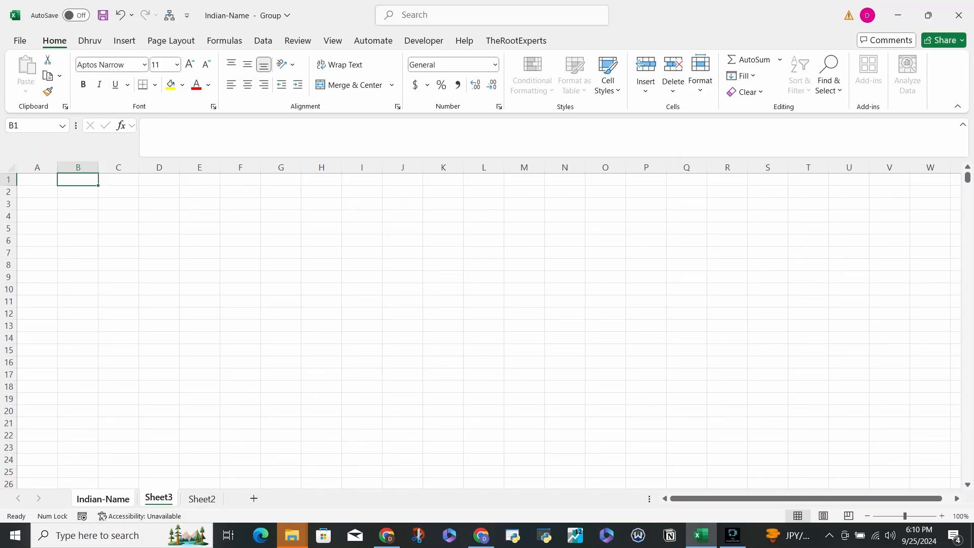
key(ctrl+z)
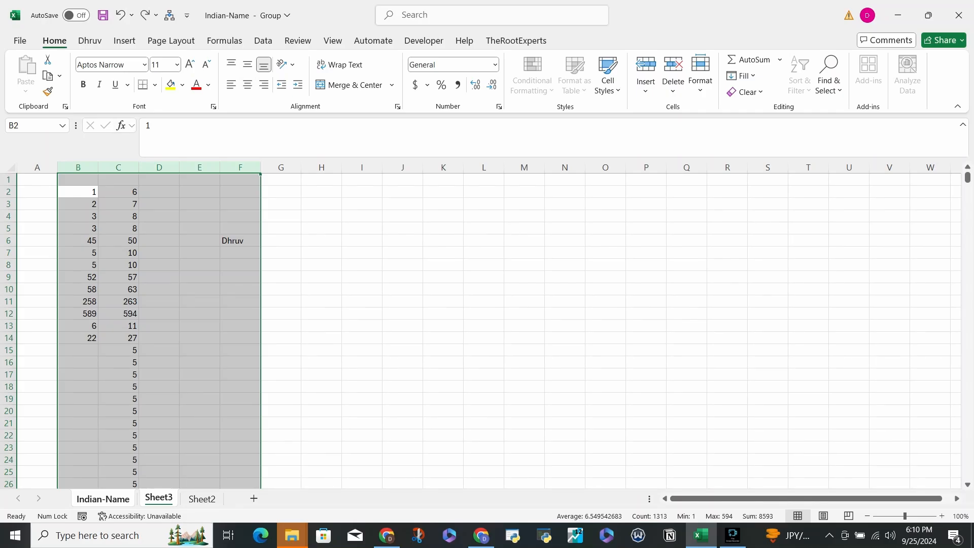
Examine the Name and Target columns on the Indian-Name sheet.
key(ctrl+Page_Up)
click(118, 179)
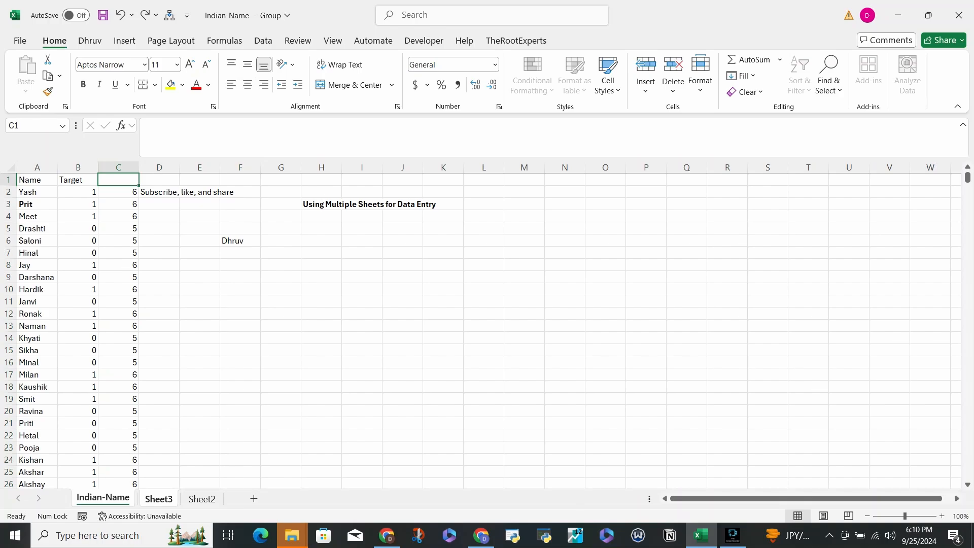
drag(37, 192, 37, 338)
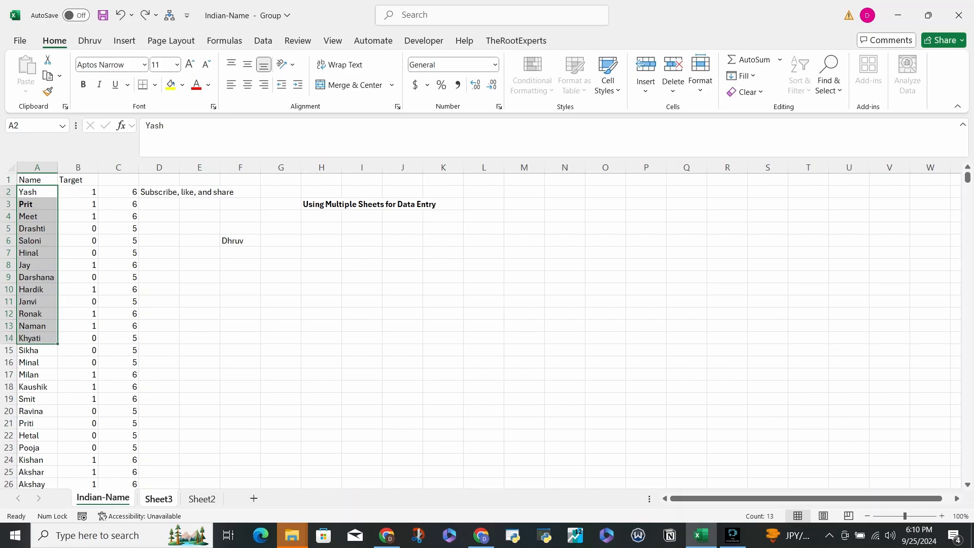
drag(37, 192, 37, 362)
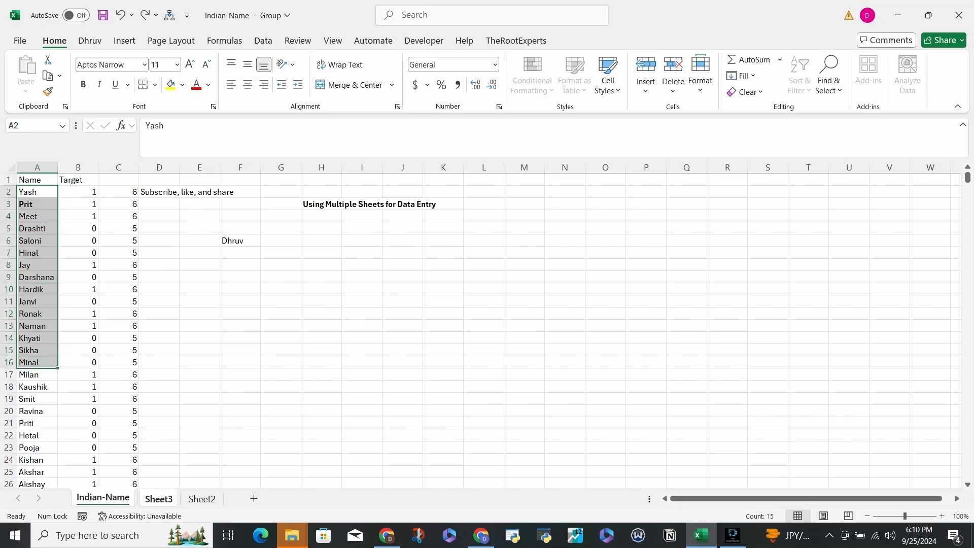
drag(78, 180, 78, 423)
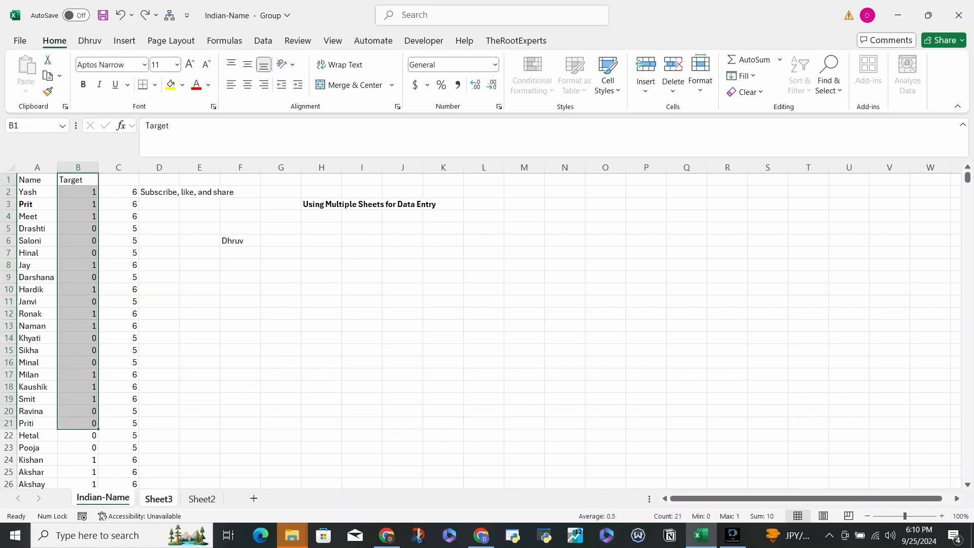
Look at Sheet2 and regroup the Indian-Name sheet with Sheet3.
key(ctrl+Page_Down)
key(ctrl+Page_Down)
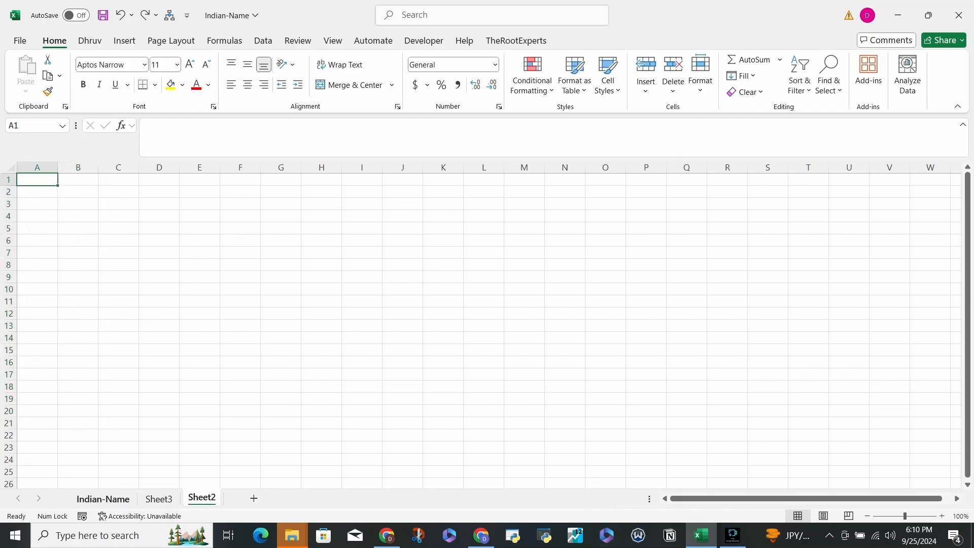
key(ctrl+Page_Up)
key(ctrl+Page_Up)
key(ctrl+shift+Page_Down)
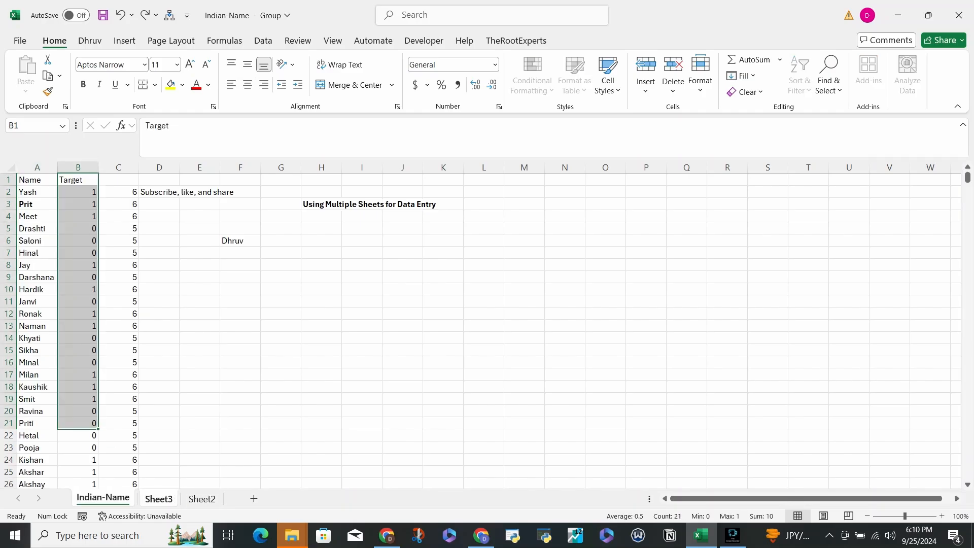
drag(37, 191, 118, 424)
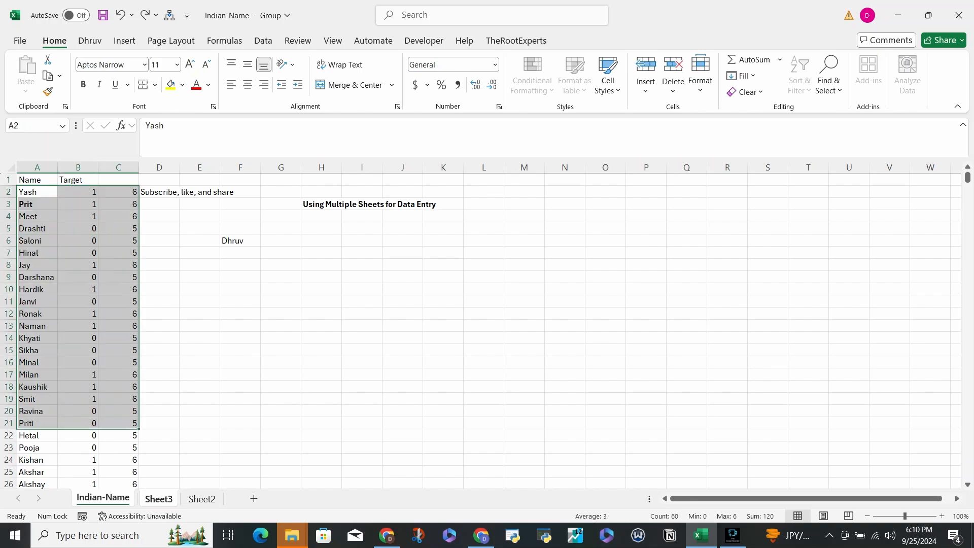
drag(37, 192, 79, 374)
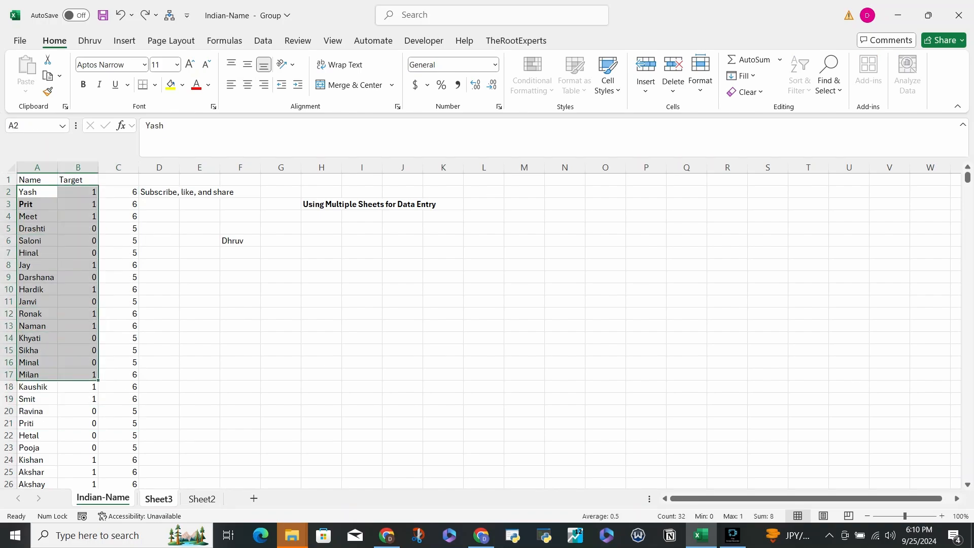
drag(37, 179, 79, 399)
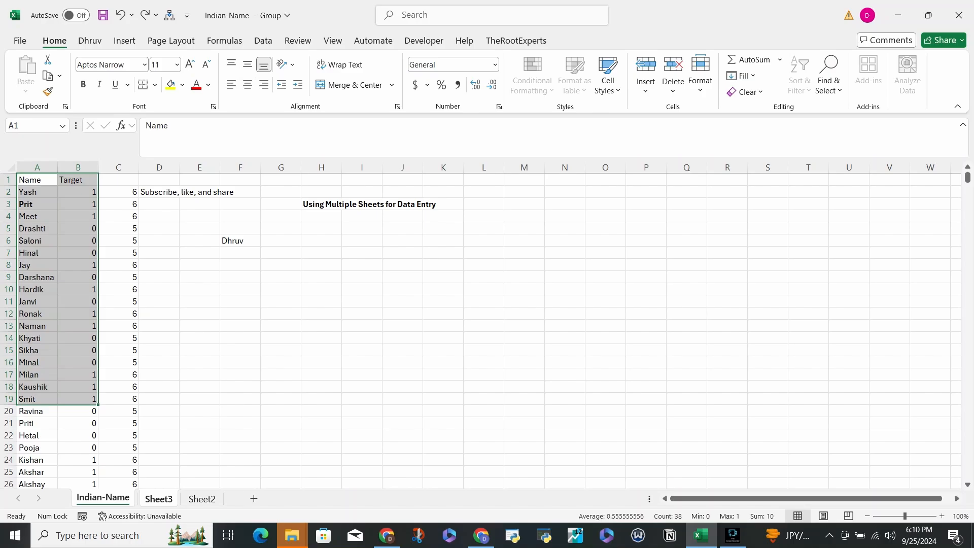
Enter the header Name in cell A1 of Sheet3 while it is grouped with the Indian-Name sheet.
click(37, 180)
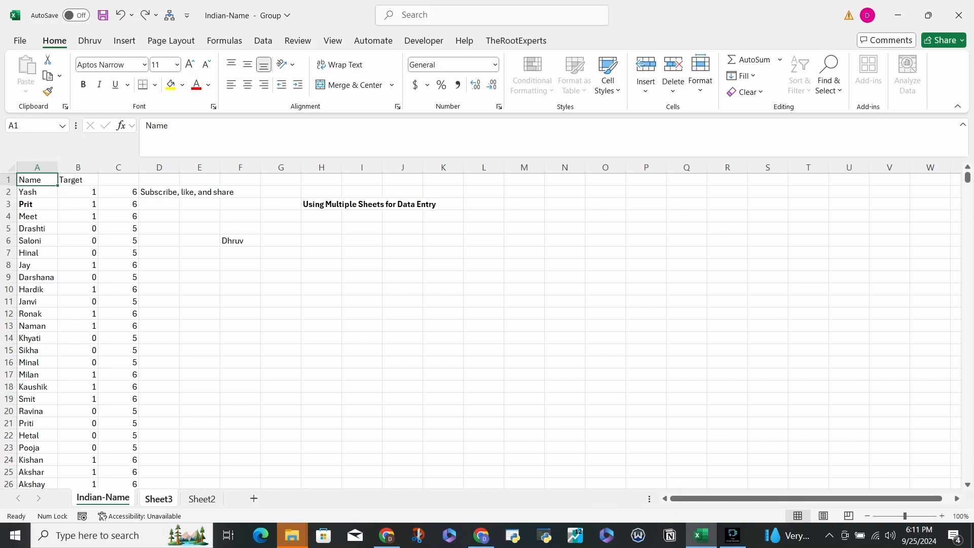
key(ctrl+Page_Down)
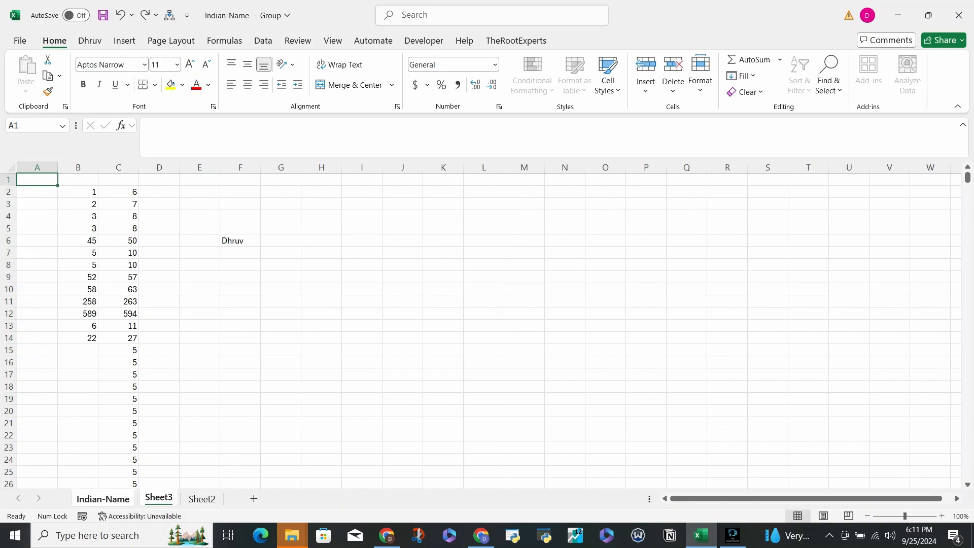
text(Name)
key(Return)
key(Up)
key(Right)
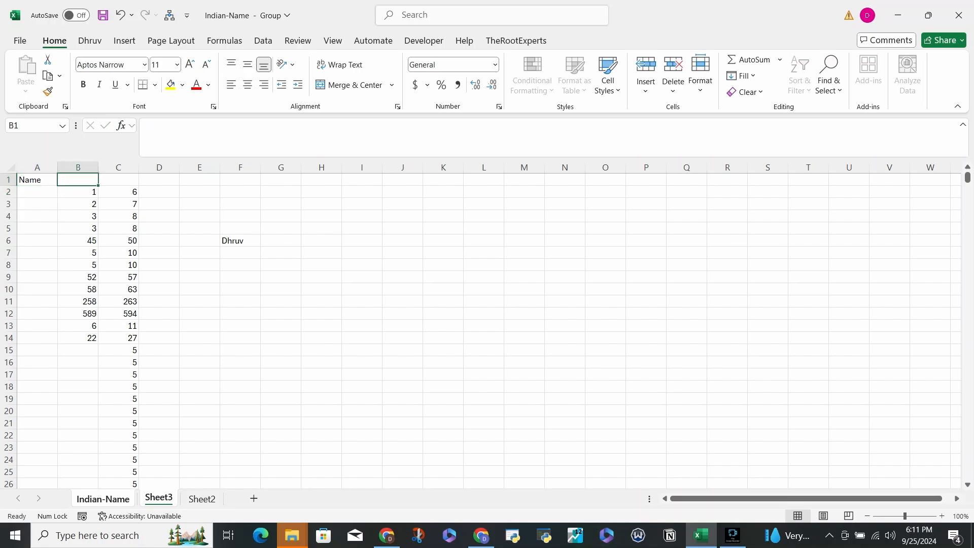
Ungroup the sheets and re-enter the header Target in cell B1 of the Indian-Name sheet.
key(ctrl+Page_Up)
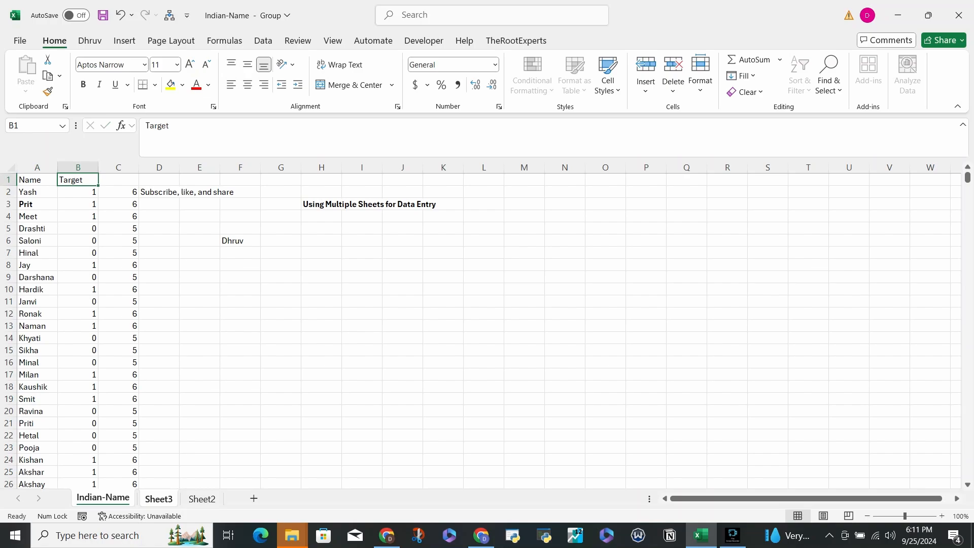
key(ctrl+Page_Down)
key(ctrl+Page_Up)
key(BackSpace)
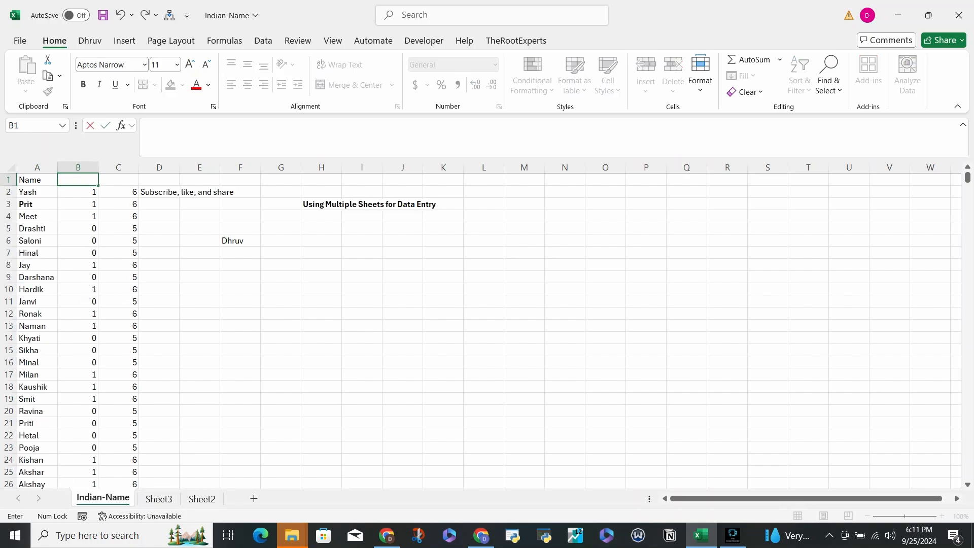
text(Target)
key(Return)
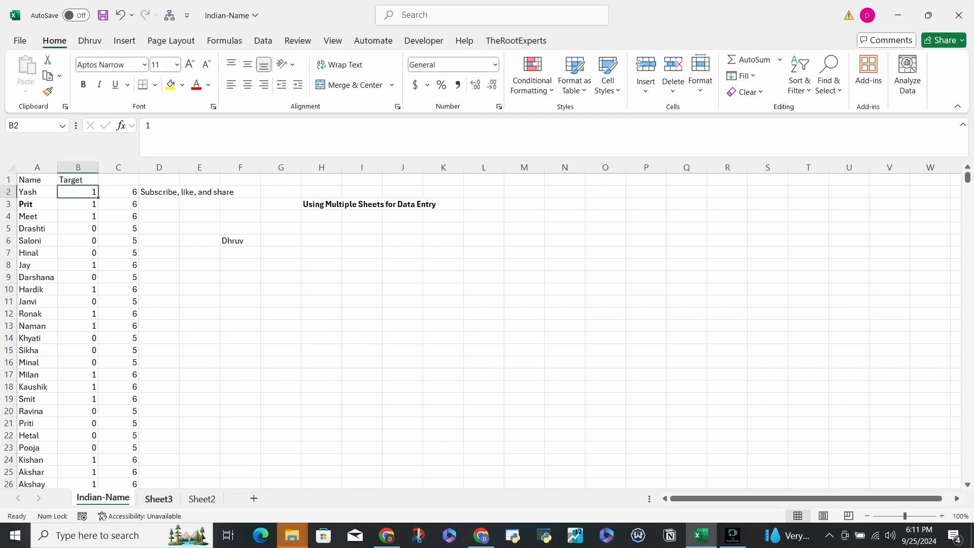
Enter the header Target in cell B1 of Sheet3.
key(ctrl+Page_Down)
key(BackSpace)
text(Target)
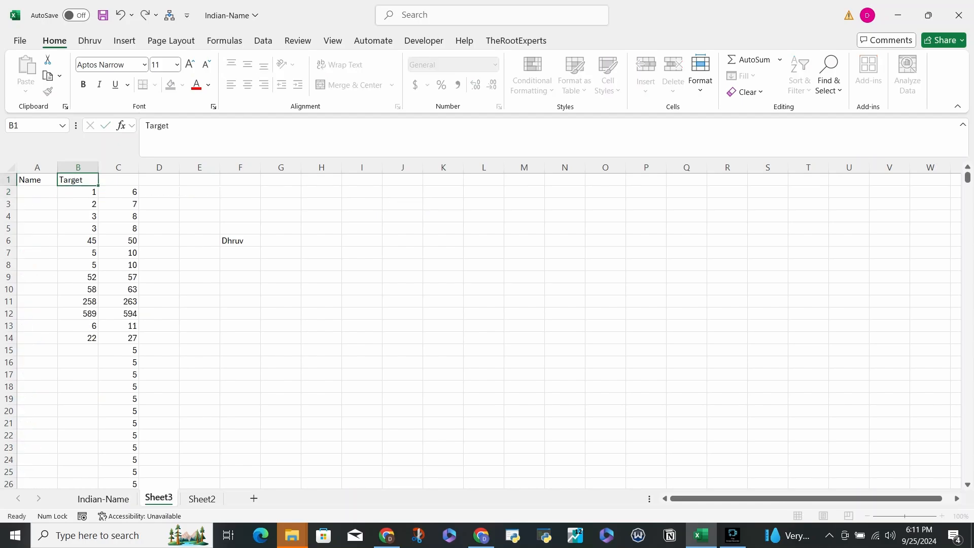
key(Return)
key(Up)
key(Left)
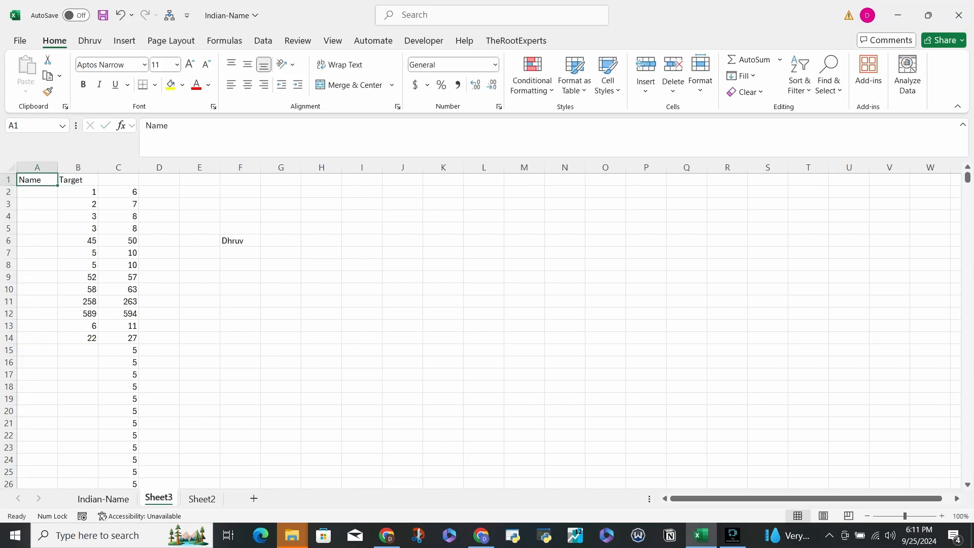
Group the Indian-Name sheet with Sheet3 and make header row 1 bold on both.
key(ctrl+Page_Up)
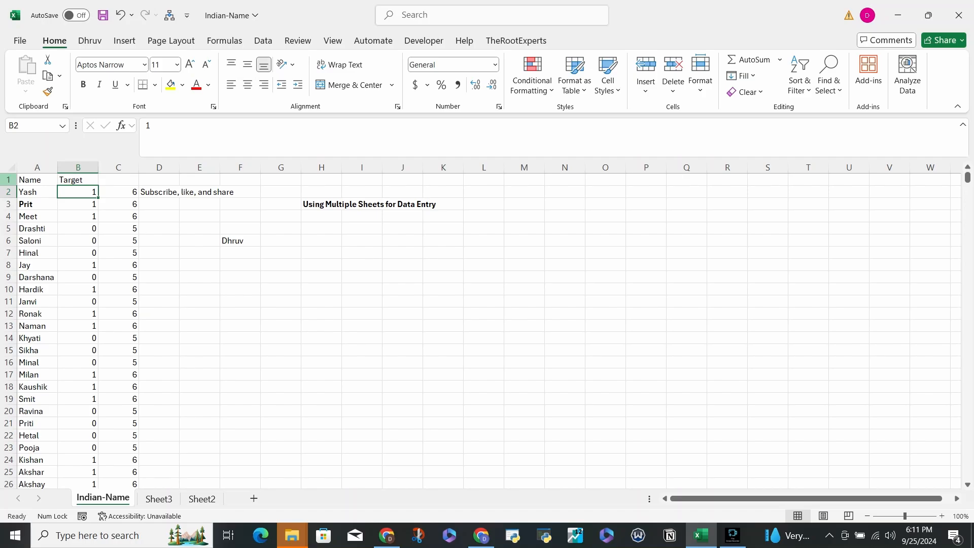
click(8, 179)
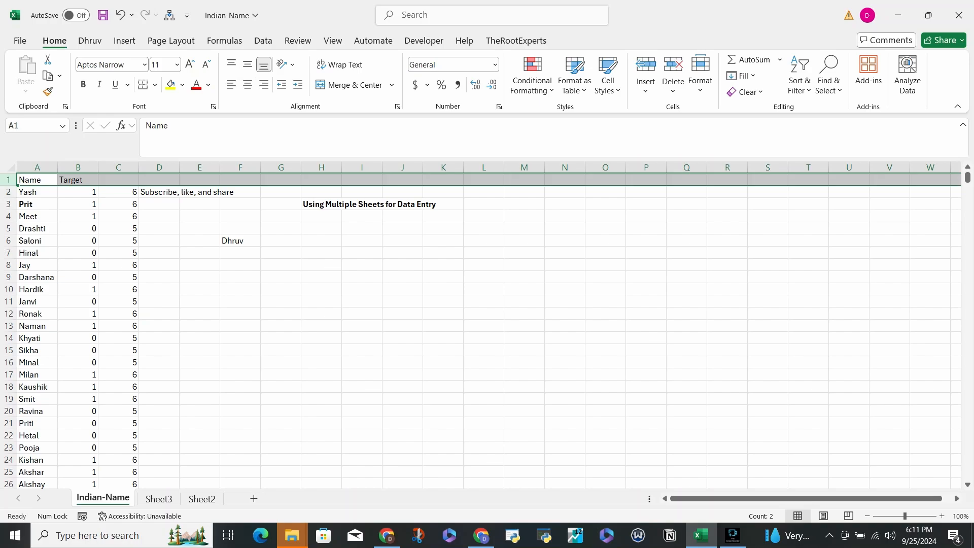
ctrl+click(159, 499)
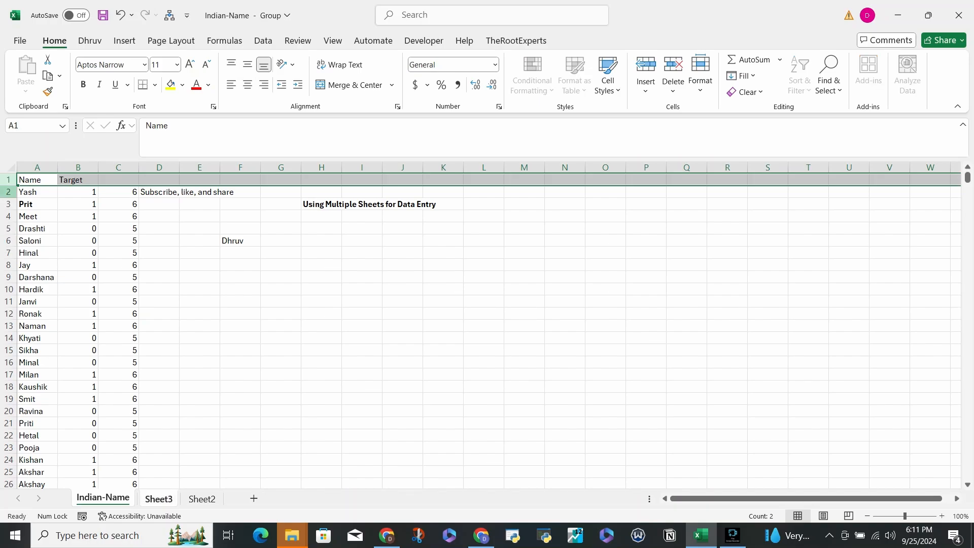
drag(8, 186, 8, 184)
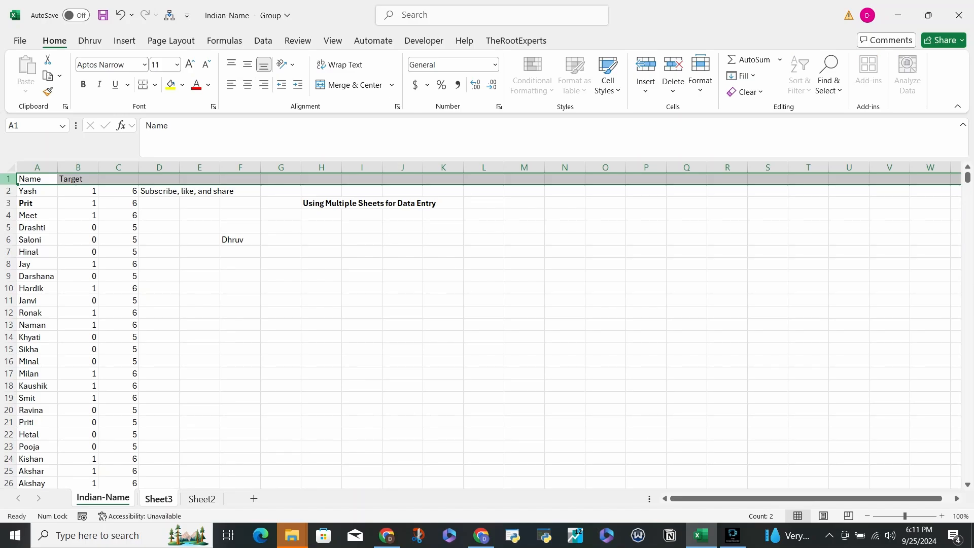
key(ctrl+b)
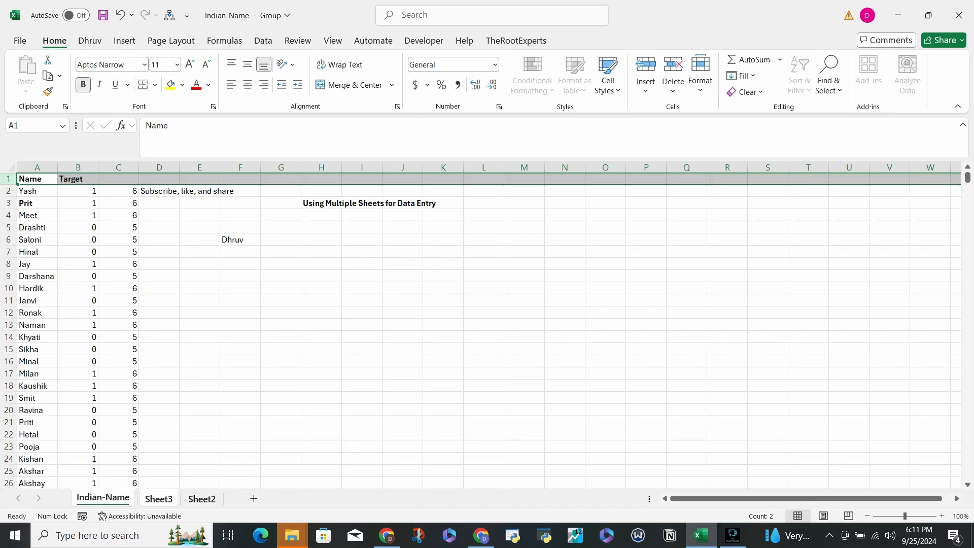
Try a taller header row 1 on the grouped sheets and autofit its height.
click(159, 499)
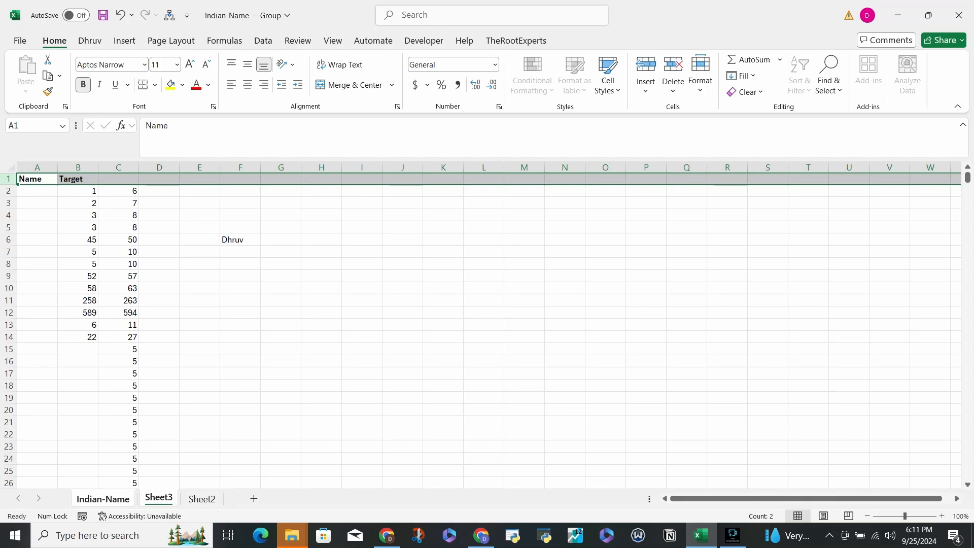
drag(8, 184, 8, 219)
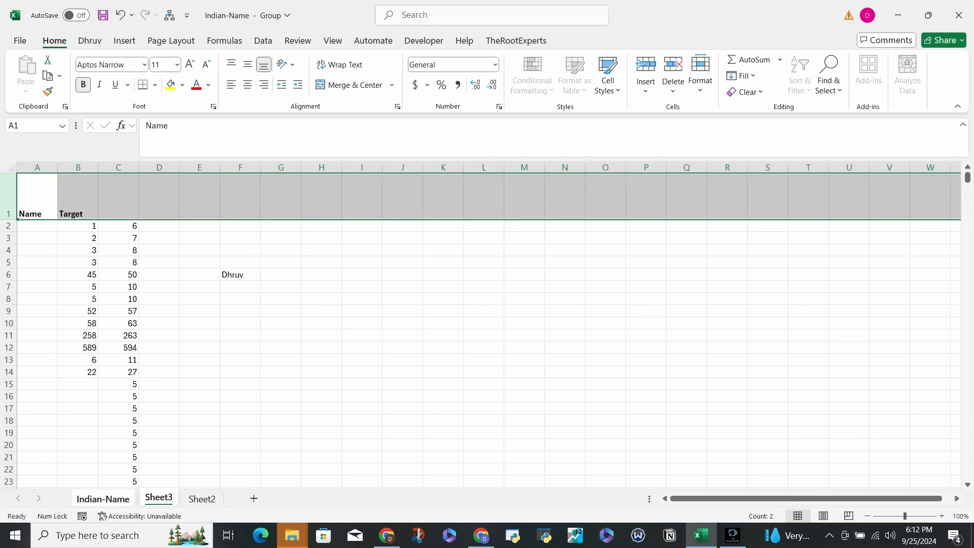
key(ctrl+Page_Up)
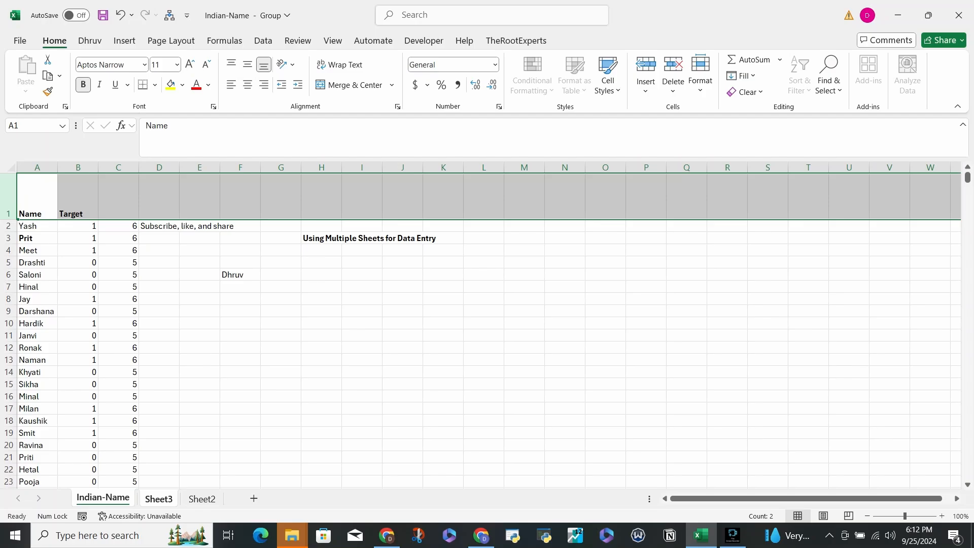
drag(9, 220, 8, 196)
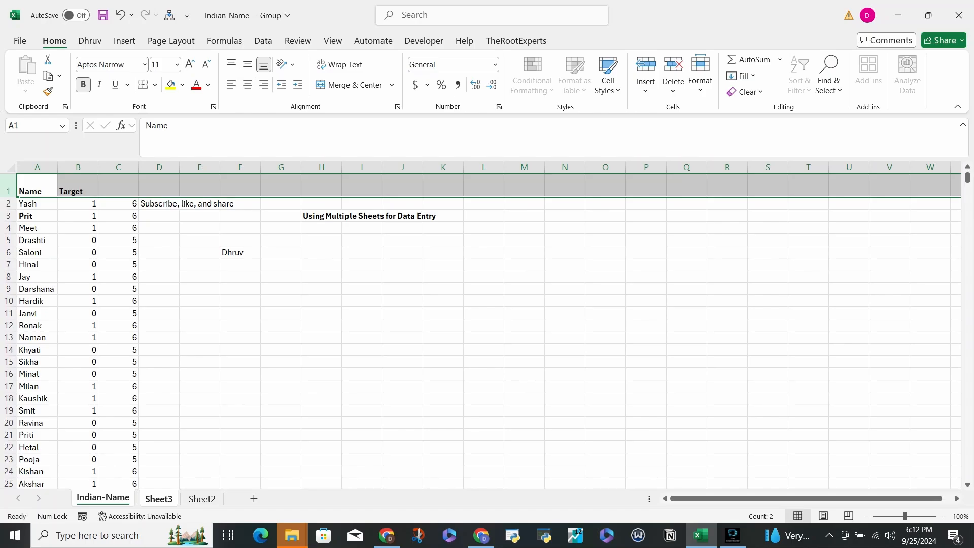
double_click(8, 197)
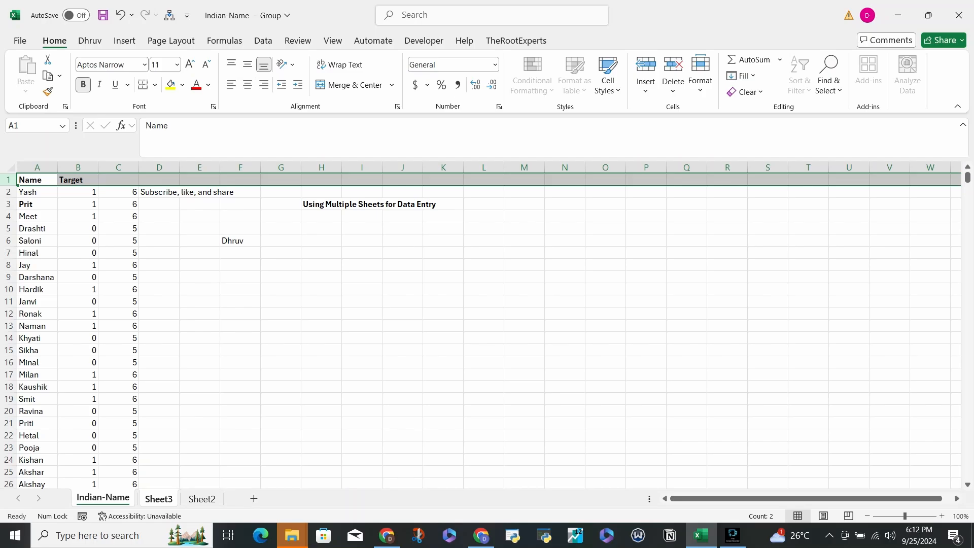
Select cell B2 on the grouped sheets and ungroup the Indian-Name sheet and Sheet3.
key(Right)
key(Down)
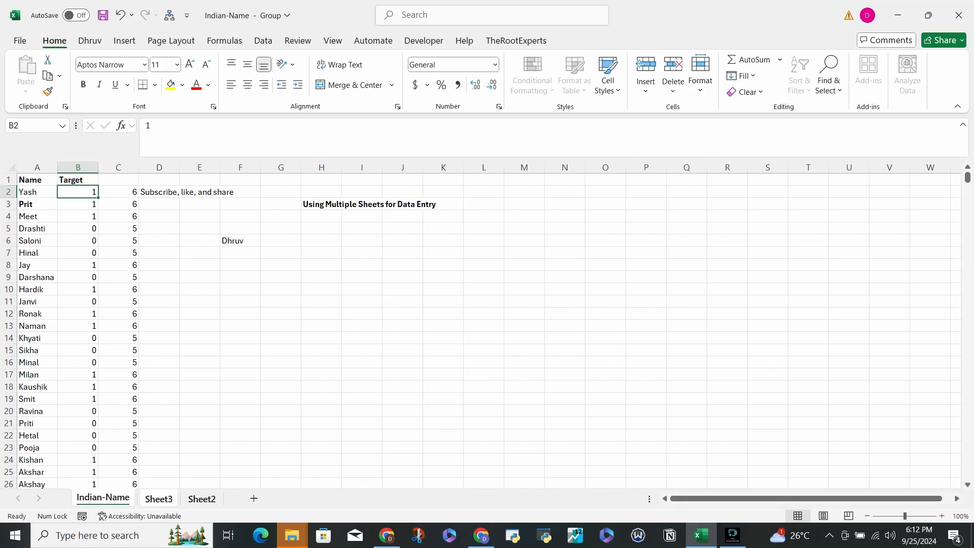
click(201, 499)
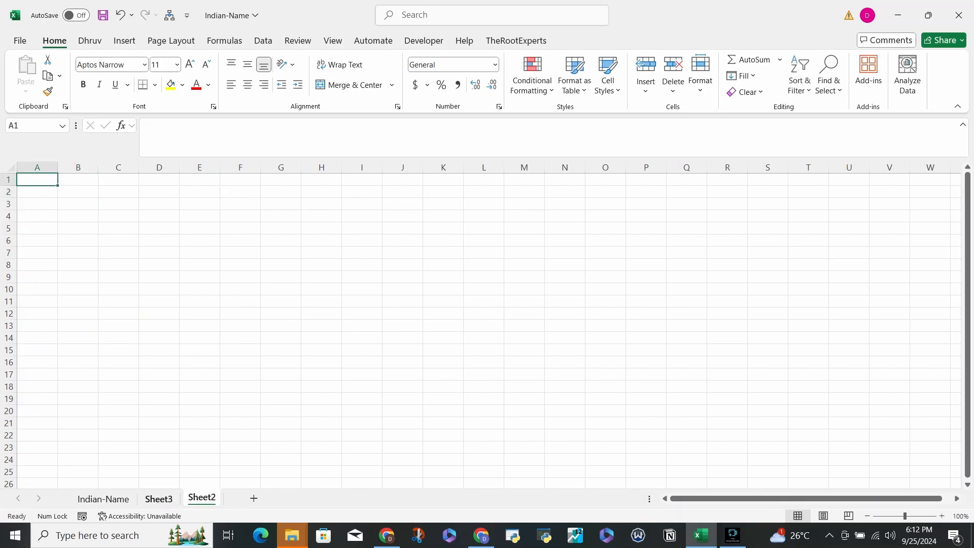
key(ctrl+Page_Up)
key(ctrl+Page_Up)
key(ctrl+Page_Down)
key(ctrl+Page_Up)
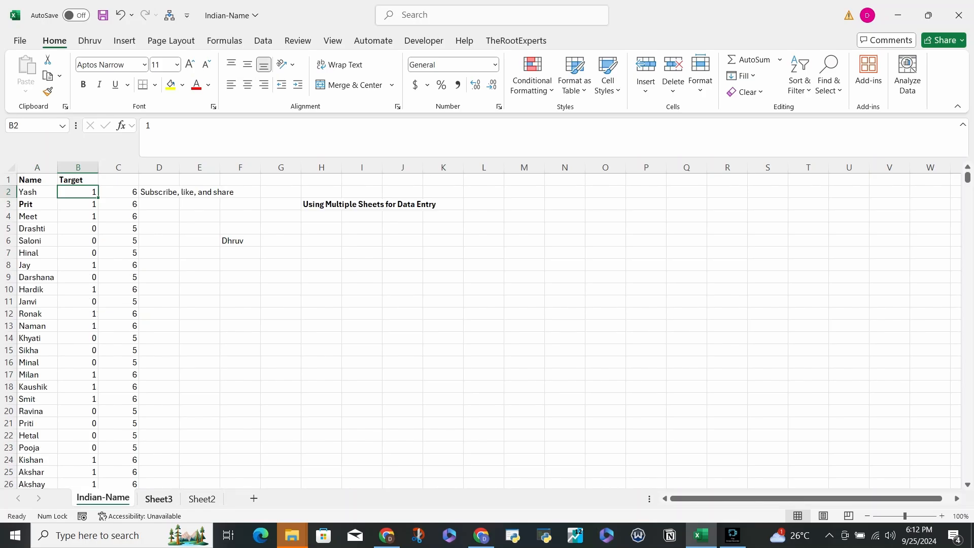
Clear the Target values in B2:B14 on the ungrouped Sheet3.
key(ctrl+Page_Down)
key(shift+Down)
key(shift+Down)
key(shift+Down)
key(shift+Down)
key(shift+Down)
key(shift+Down)
key(shift+Down)
key(shift+Down)
key(shift+Down)
key(shift+Down)
key(shift+Down)
key(shift+Down)
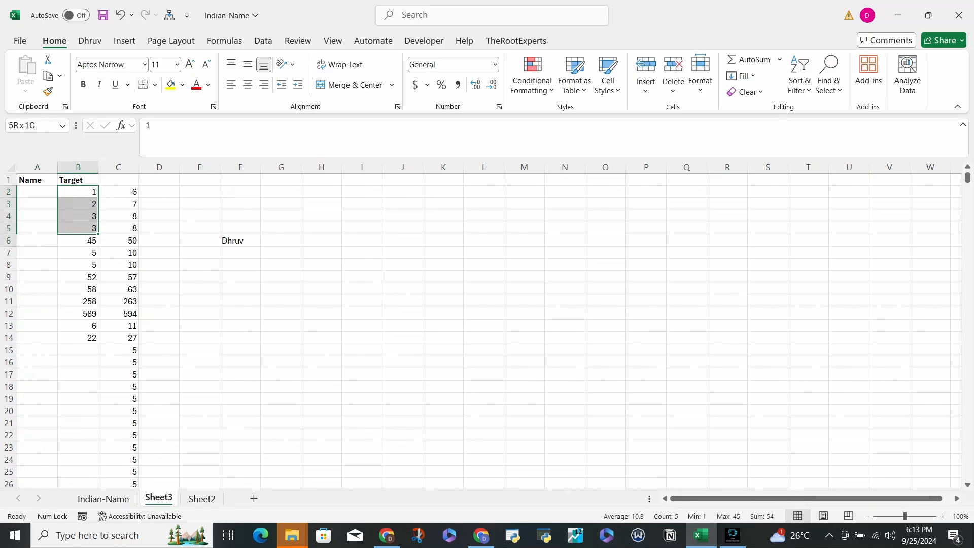
key(Delete)
Check the data in A1:H25 on the Indian-Name sheet.
key(ctrl+Page_Up)
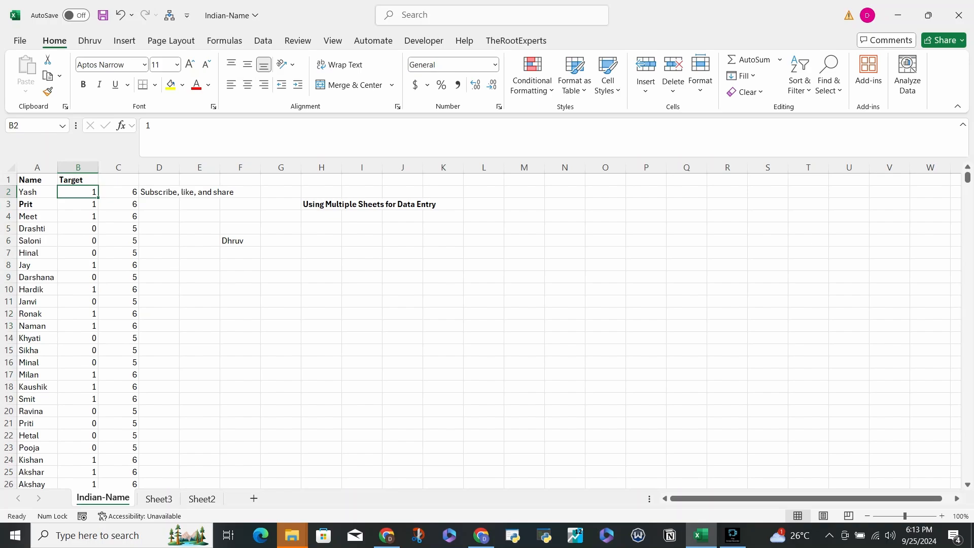
drag(37, 179, 325, 472)
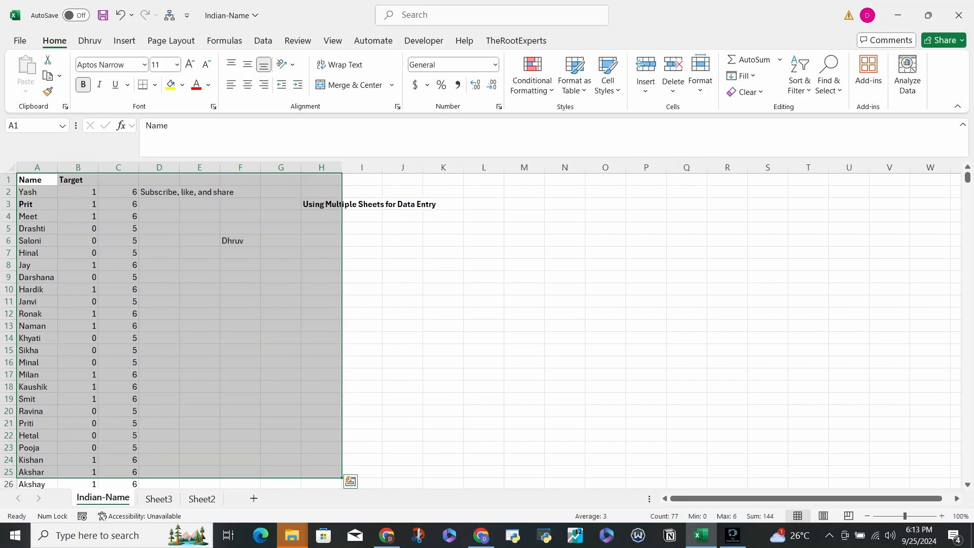